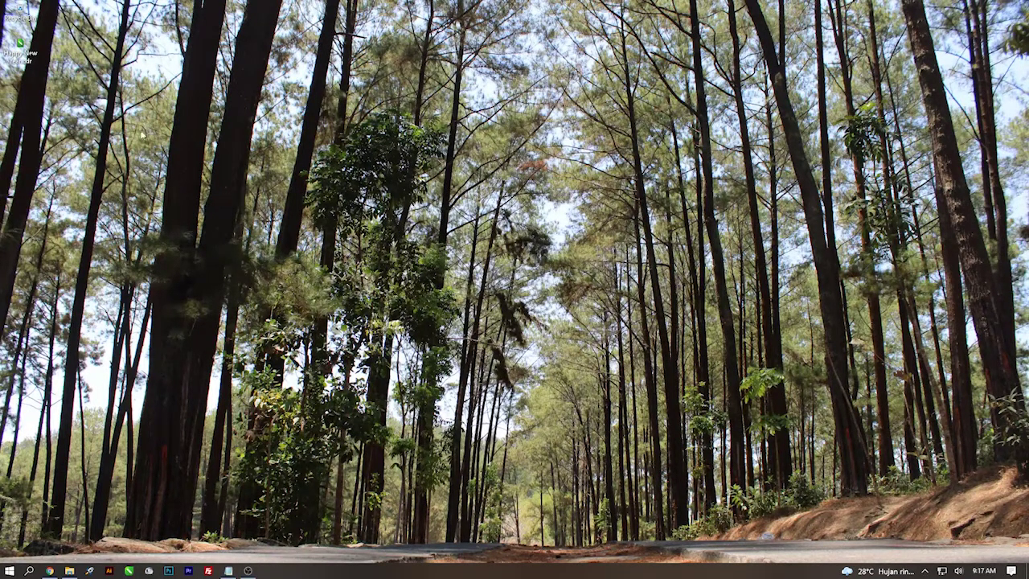
# - Open the Happy New Year.cdr file from the desktop in CorelDRAW
pyautogui.doubleClick(31, 56)
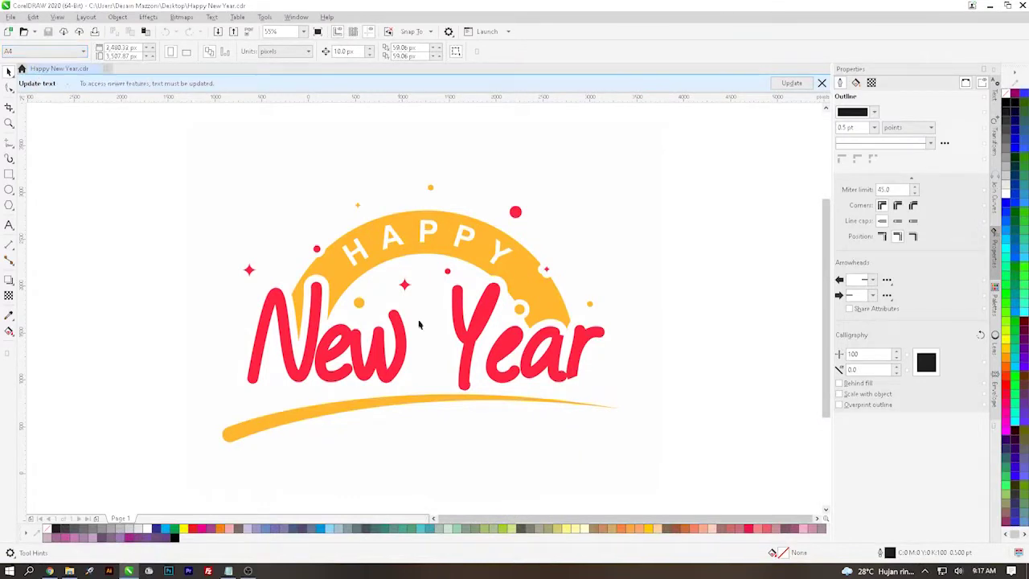
pyautogui.scroll(-2, 387, 313)
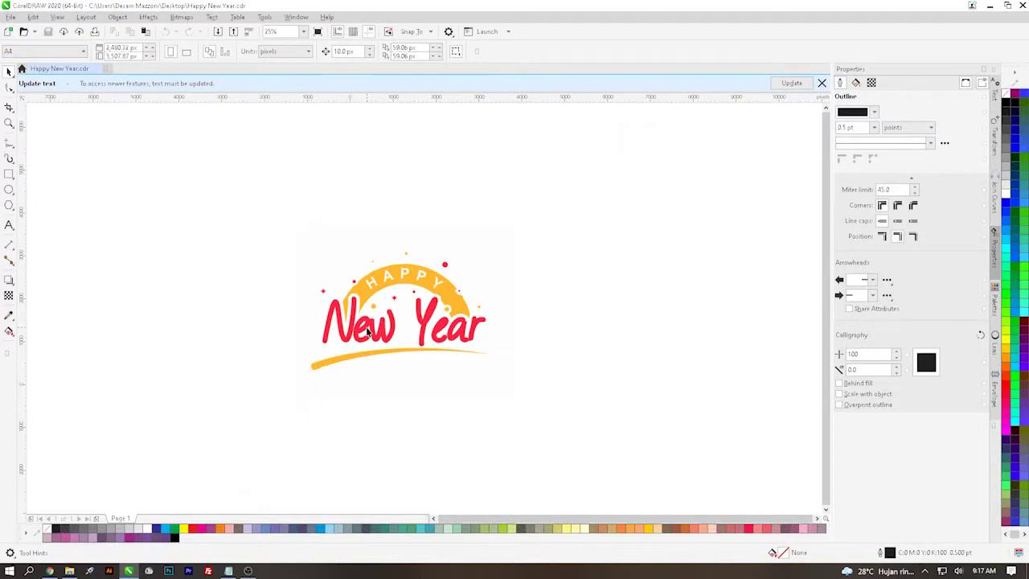
pyautogui.scroll(2, 368, 330)
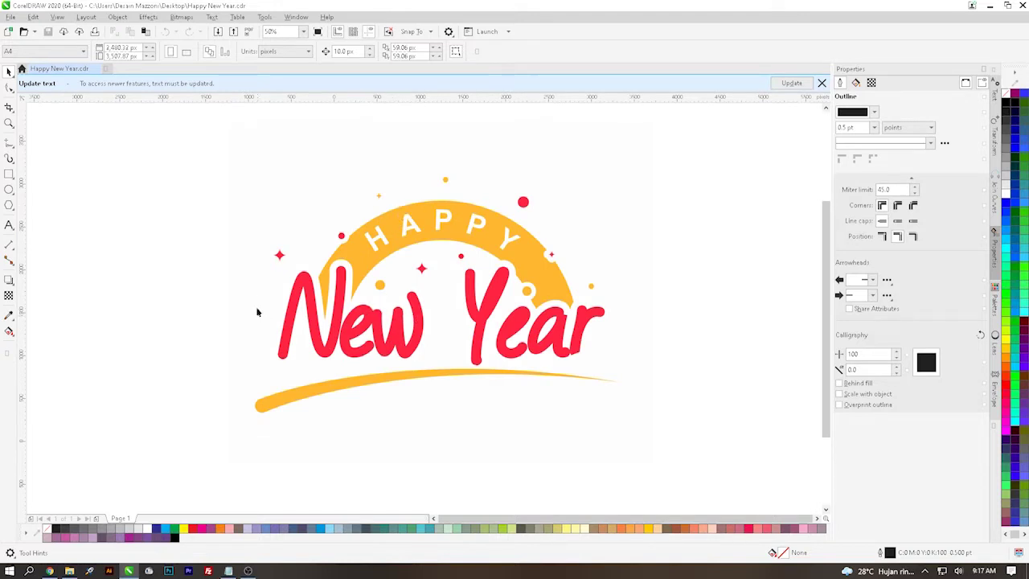
# - Try a black outline on the background rectangle behind the artwork, and remove it again
pyautogui.click(230, 277)
pyautogui.scroll(-2, 230, 274)
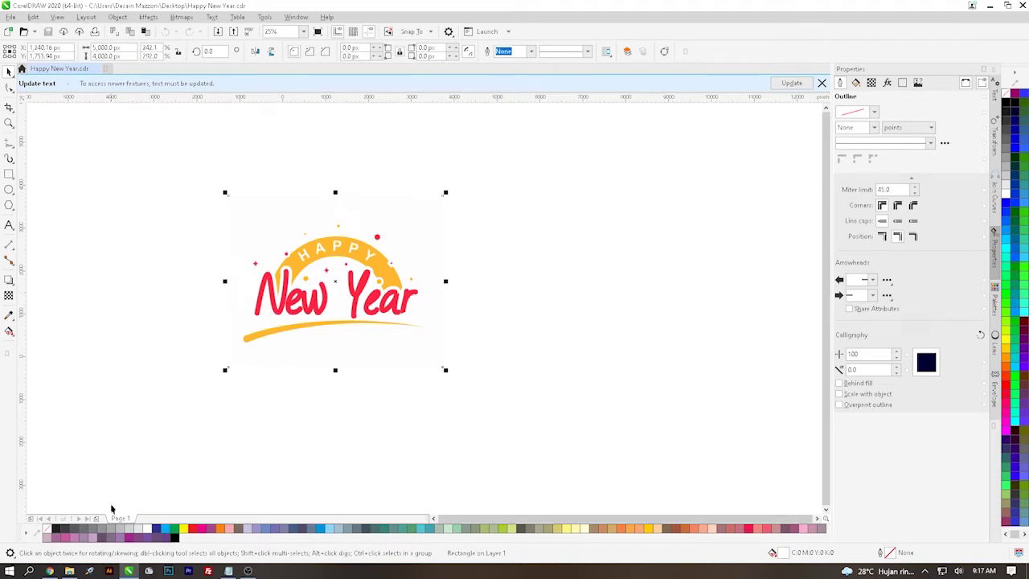
pyautogui.rightClick(56, 528)
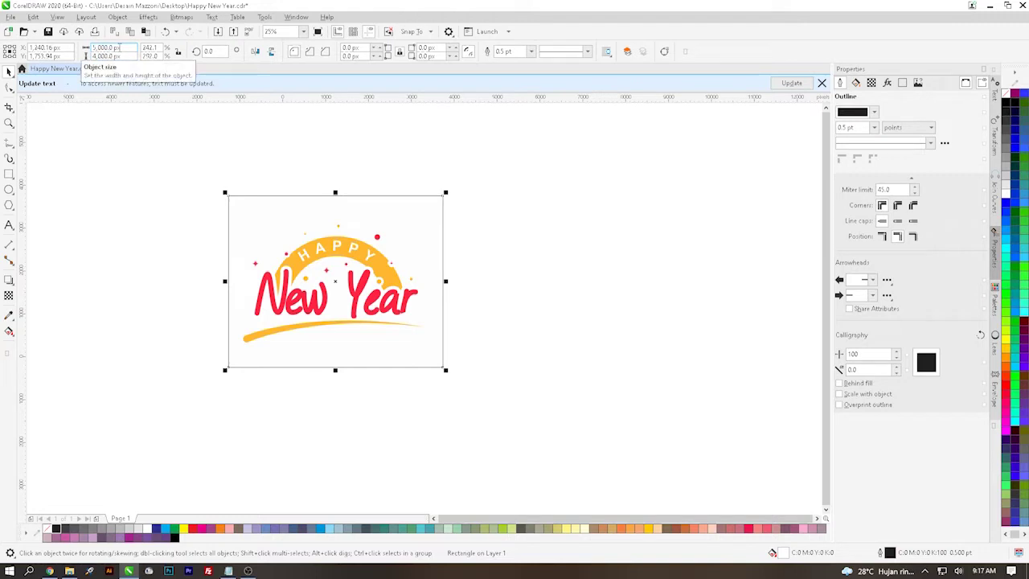
pyautogui.rightClick(46, 528)
# - Group all the Happy New Year artwork together with its background rectangle
pyautogui.moveTo(150, 431); pyautogui.dragTo(505, 128)
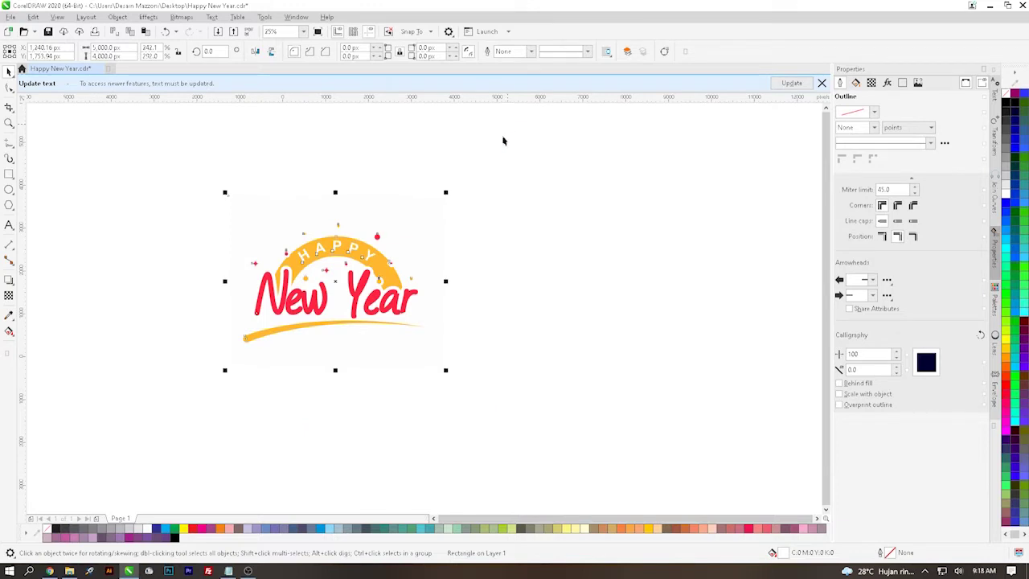
pyautogui.rightClick(388, 264)
pyautogui.click(410, 305)
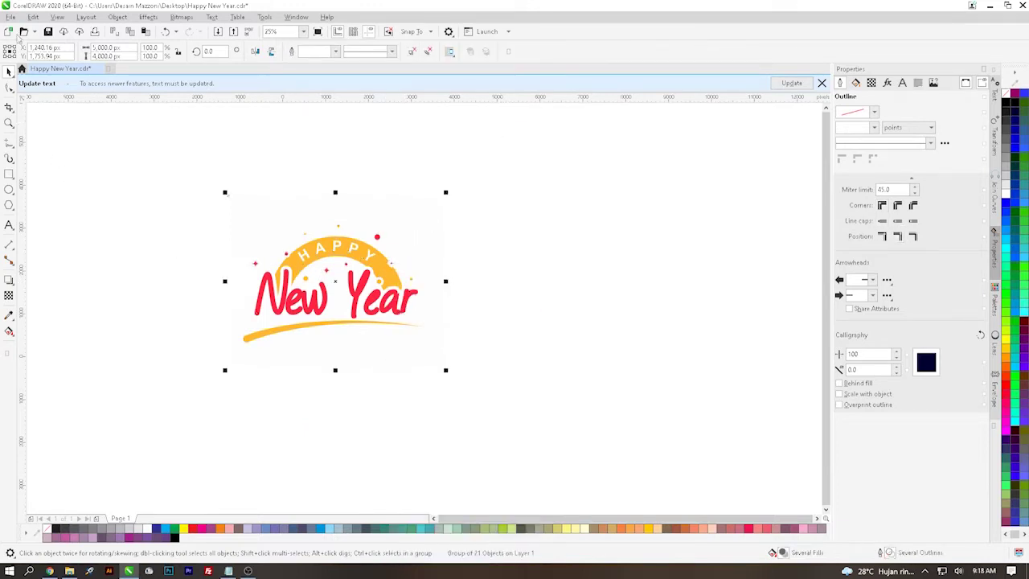
# - Export only the grouped artwork to the desktop as Happy New Year.eps, with RGB output colors, text as curves and an Objects bounding box
pyautogui.click(11, 18)
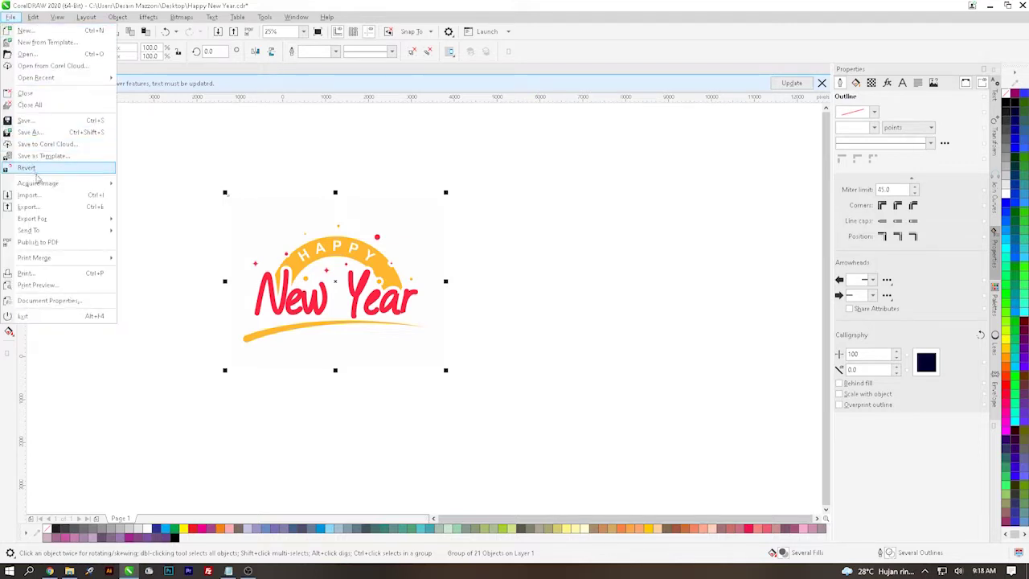
pyautogui.click(28, 207)
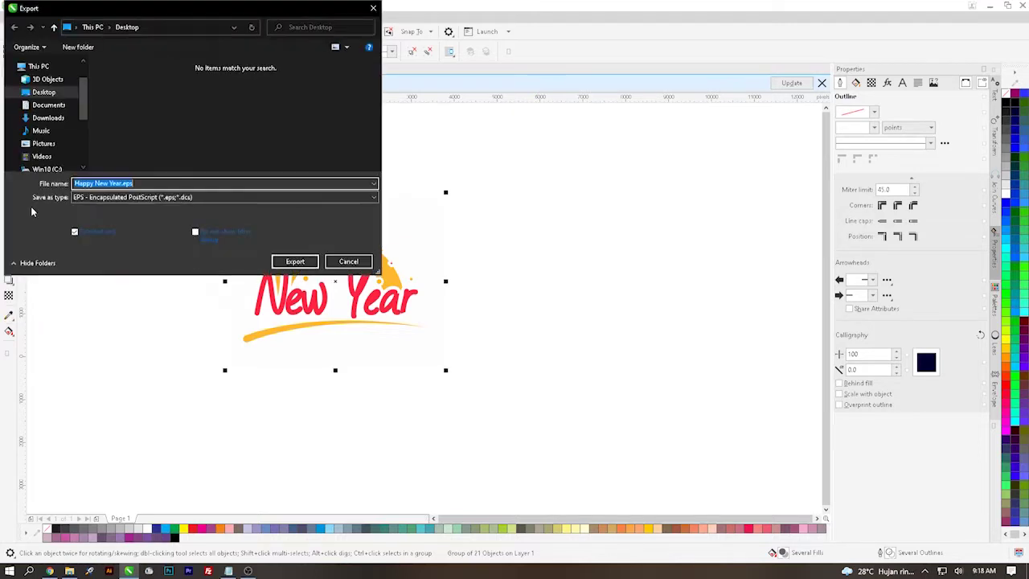
pyautogui.click(79, 199)
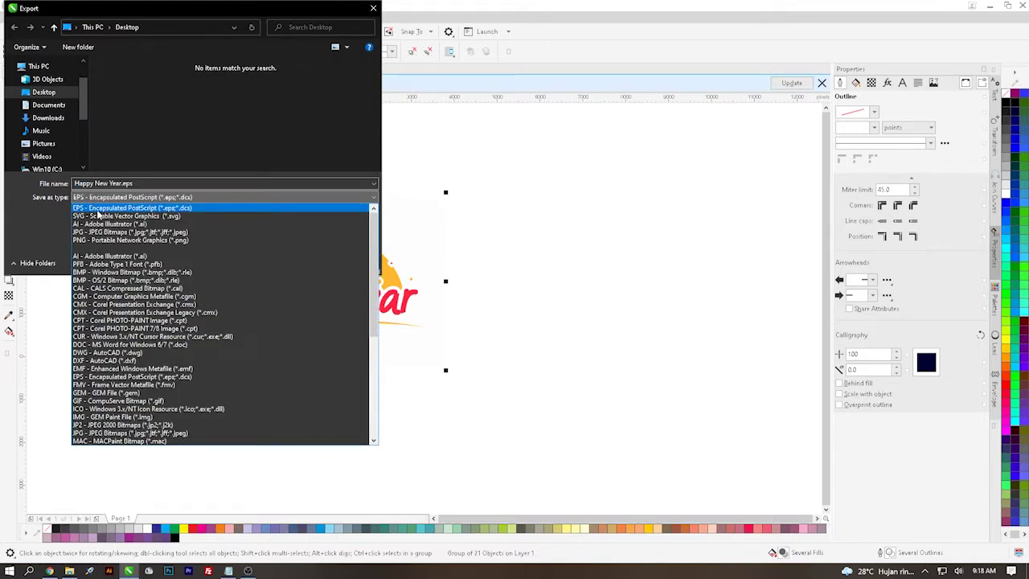
pyautogui.click(56, 214)
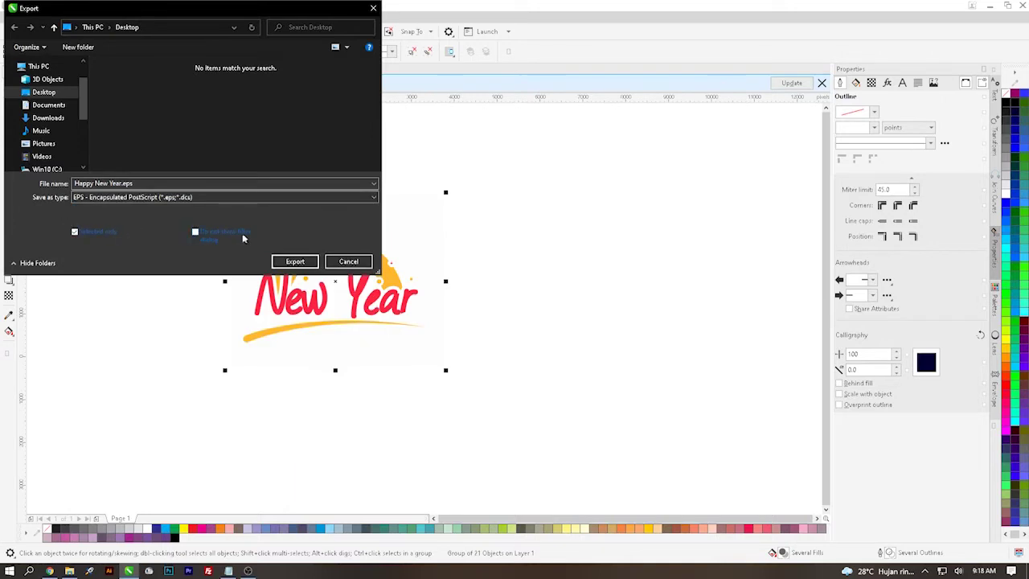
pyautogui.click(295, 262)
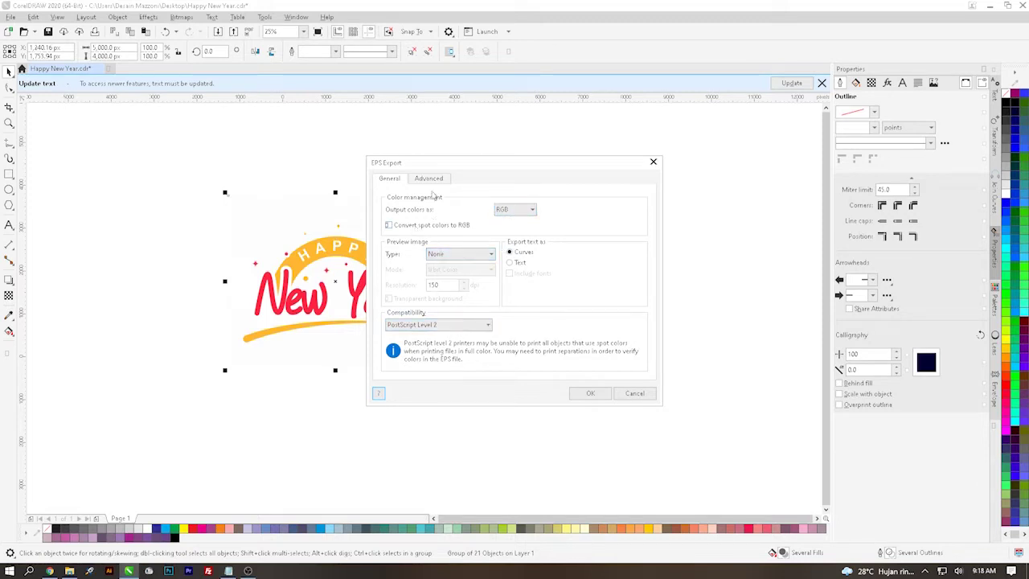
pyautogui.click(429, 178)
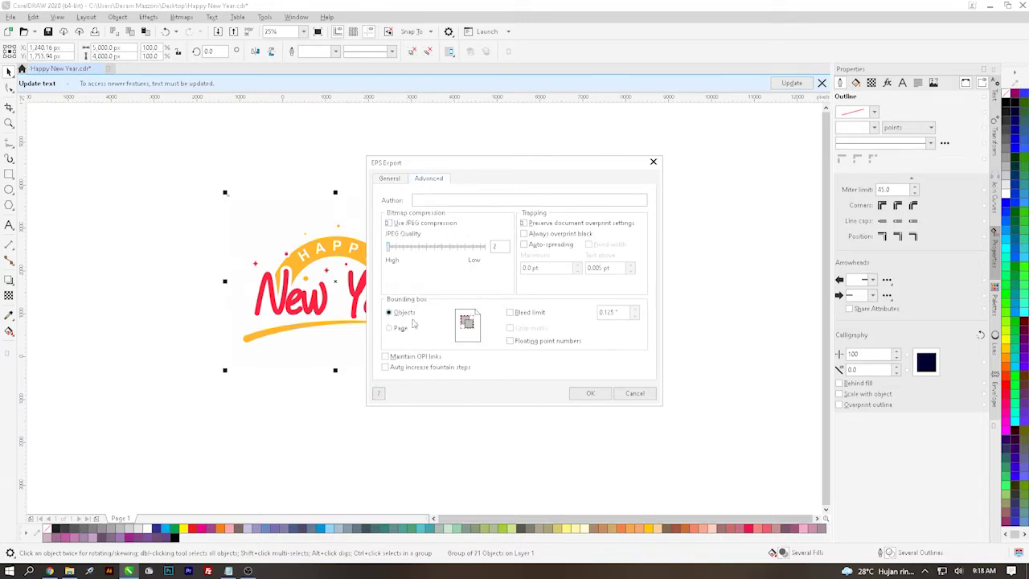
pyautogui.click(590, 394)
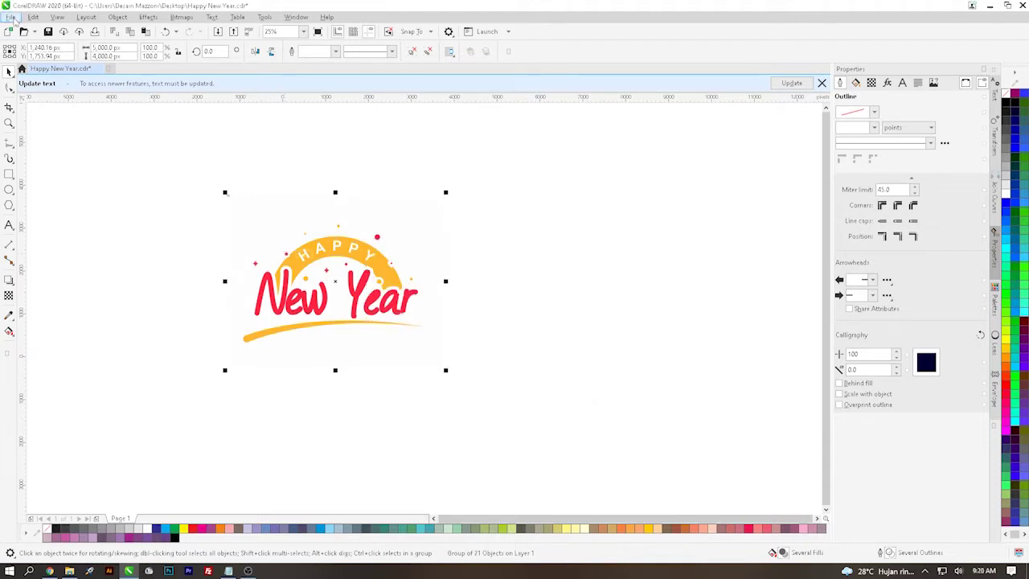
# - Set up an export of the grouped artwork to the desktop as Happy New Year.jpg in JPEG format
pyautogui.click(11, 17)
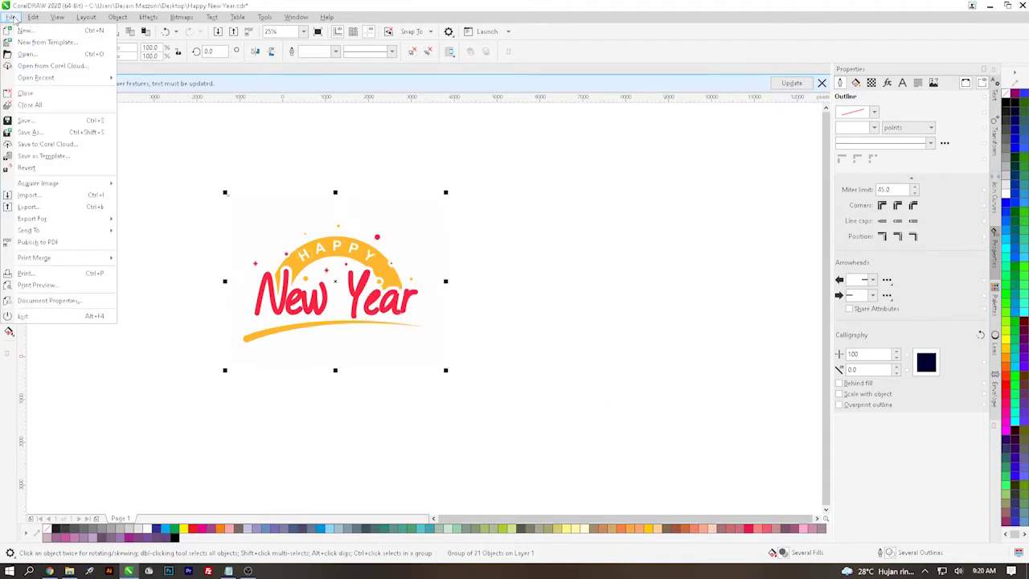
pyautogui.click(32, 206)
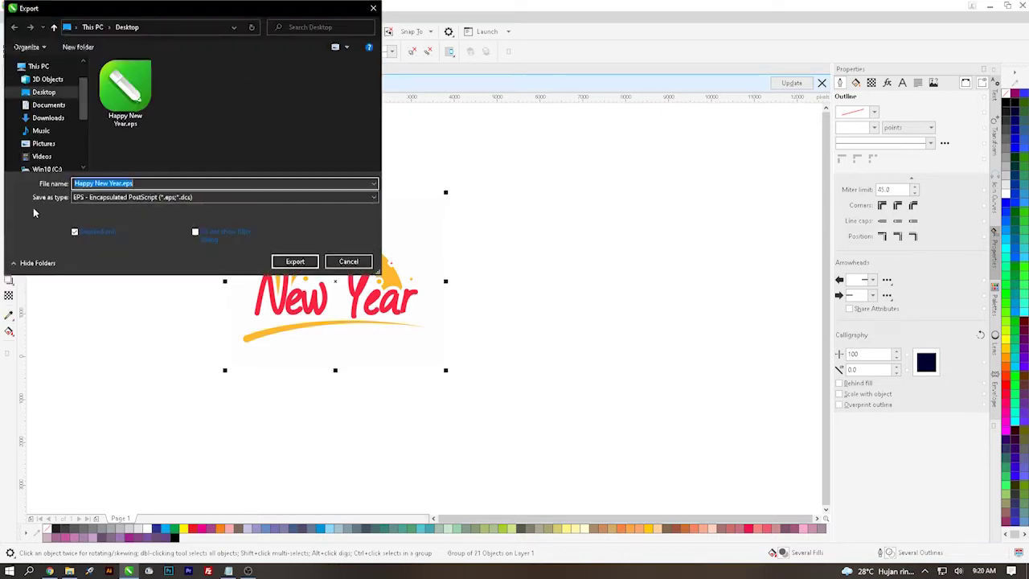
pyautogui.click(92, 197)
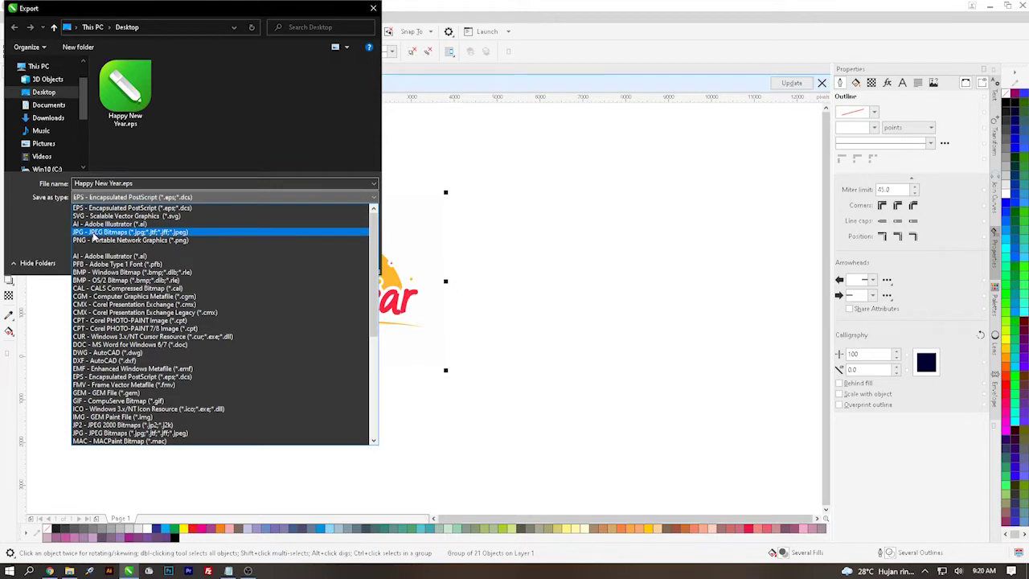
pyautogui.click(94, 232)
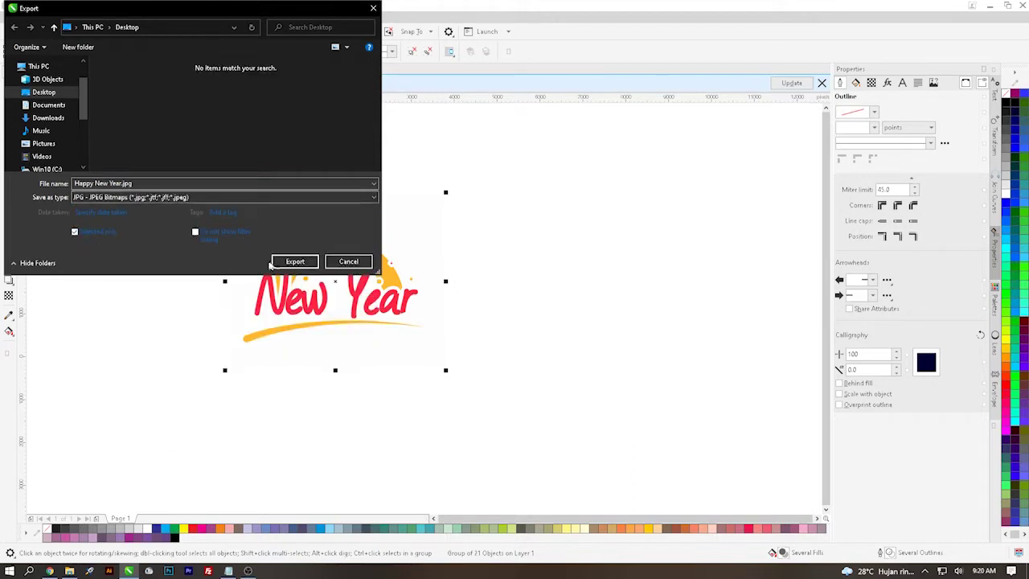
pyautogui.click(295, 261)
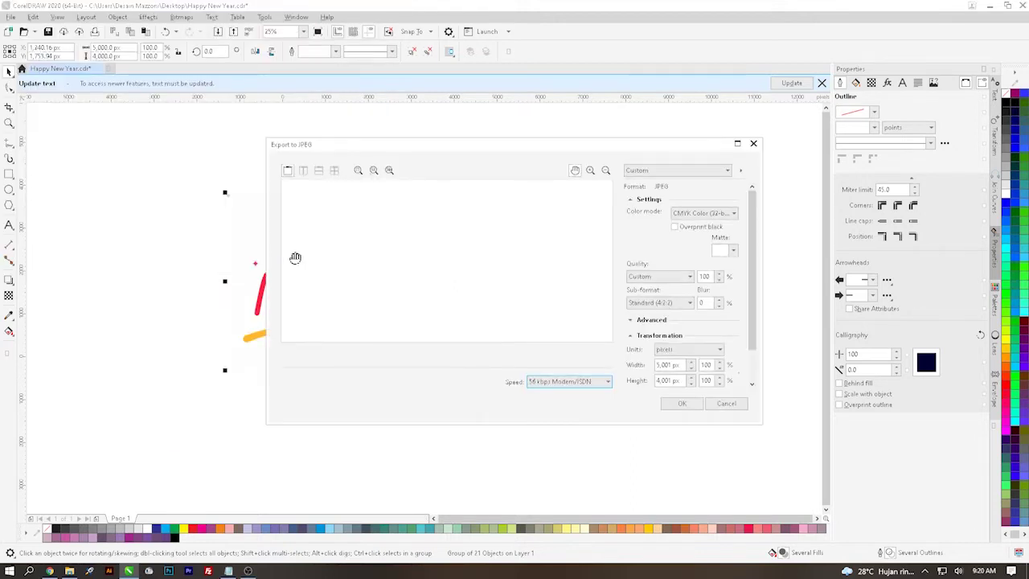
# - Apply the High quality JPEG preset, raise the quality to 100%, and complete the JPEG export
pyautogui.click(666, 170)
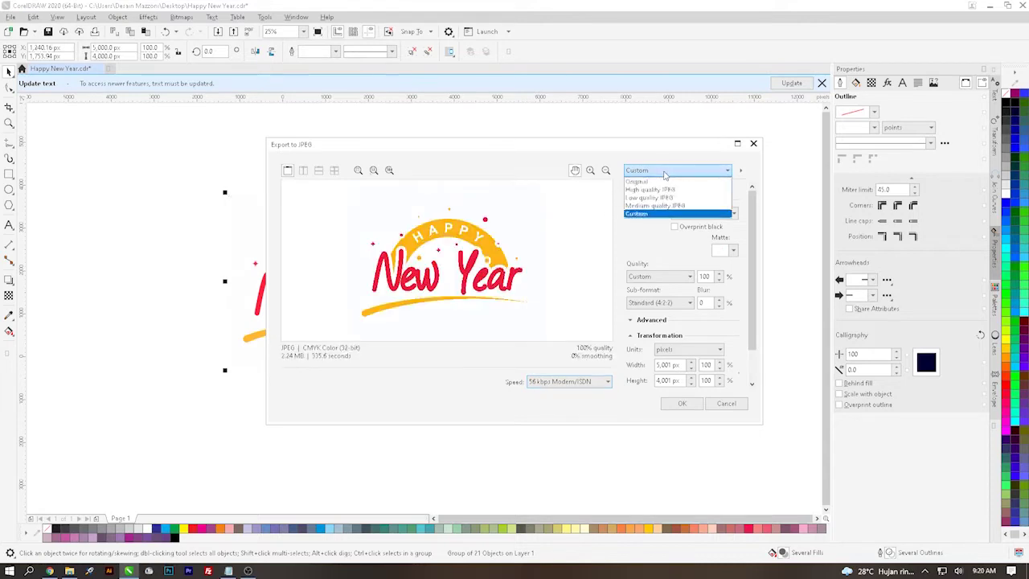
pyautogui.click(665, 193)
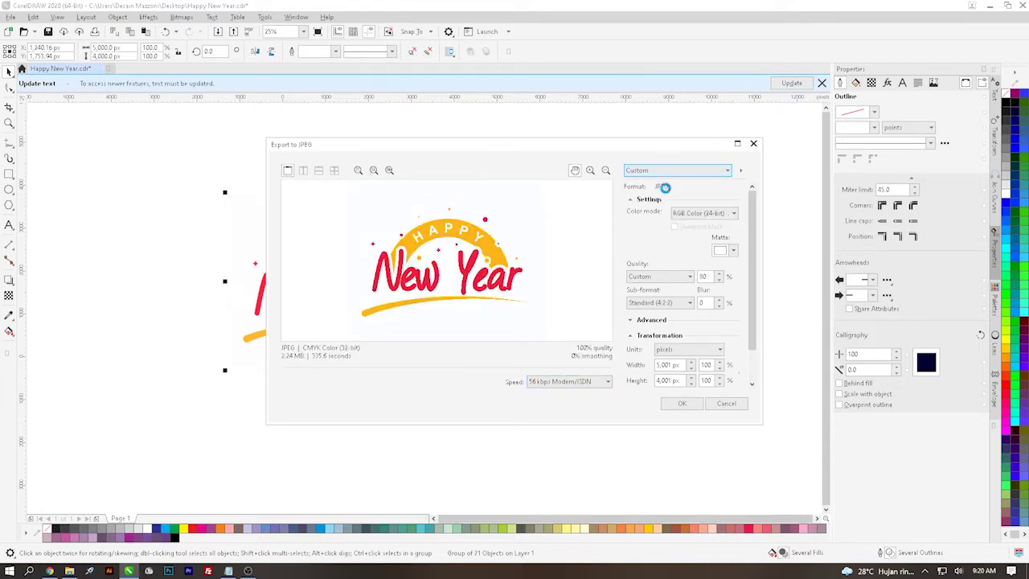
pyautogui.doubleClick(705, 276)
pyautogui.write('100')
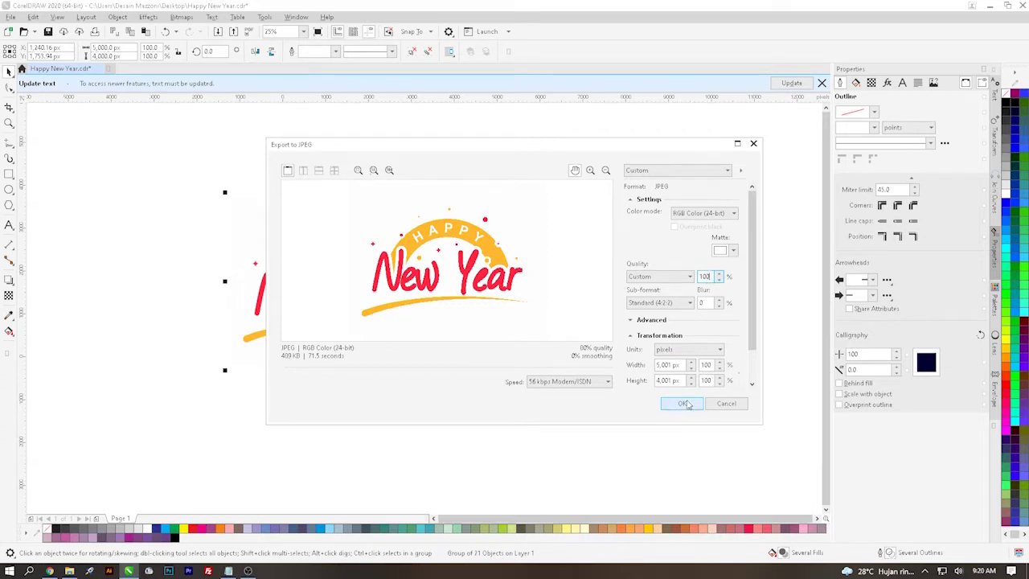
pyautogui.click(682, 403)
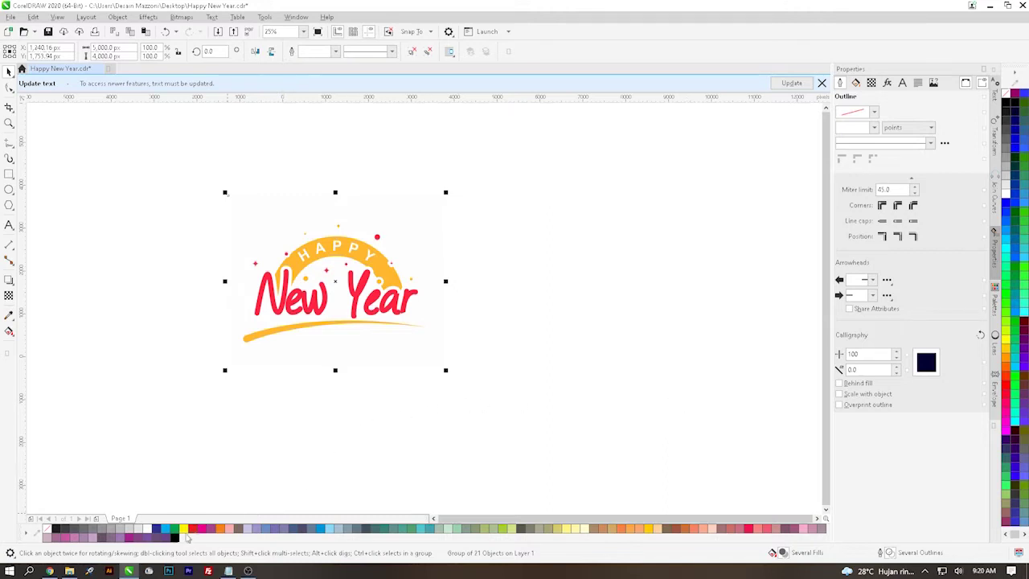
# - Switch to the Getty Images contributor site in Chrome and open the existing iStock creative illustration batch from the uploaded content
pyautogui.click(129, 570)
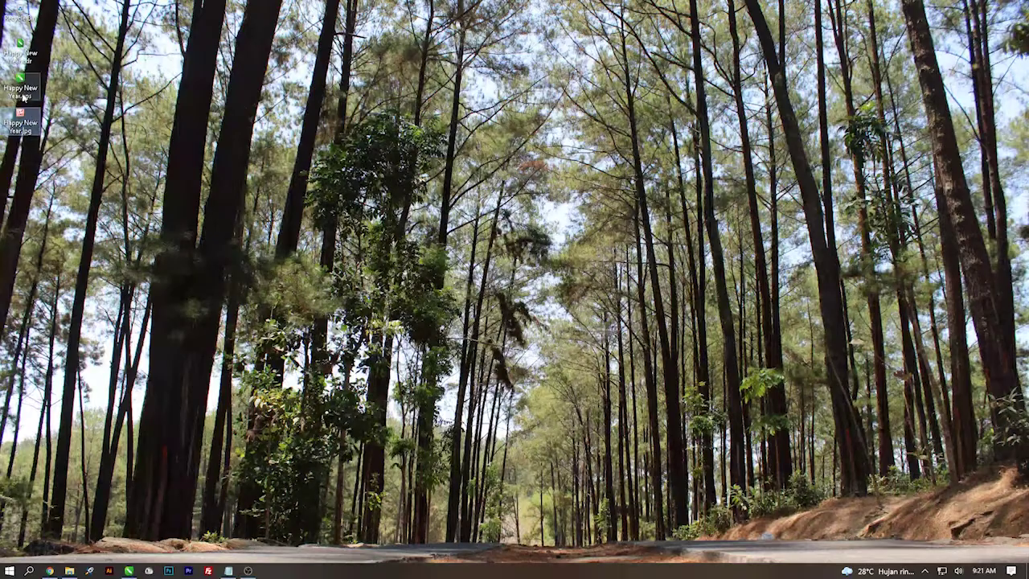
pyautogui.click(49, 572)
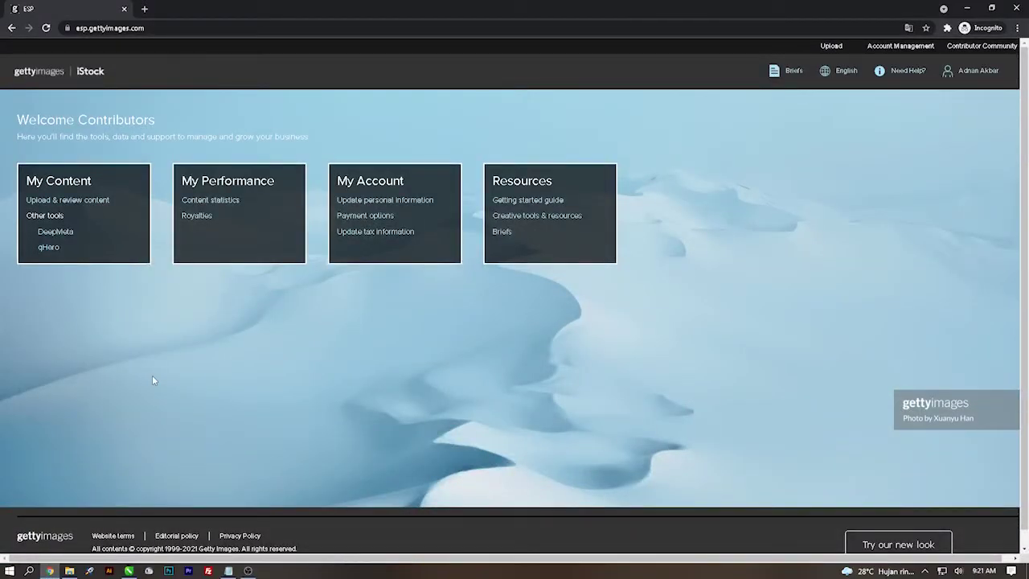
pyautogui.click(66, 203)
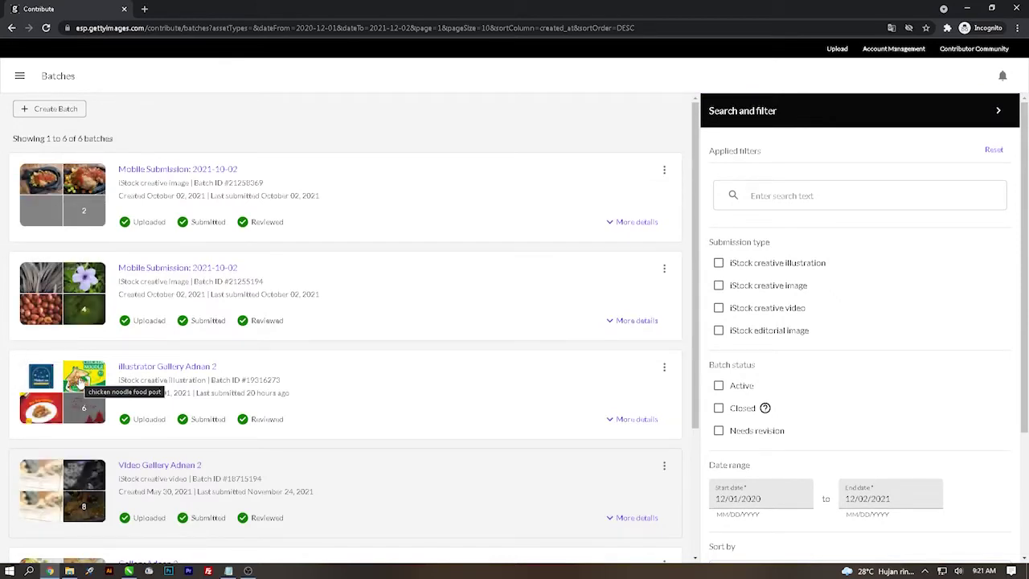
pyautogui.click(159, 372)
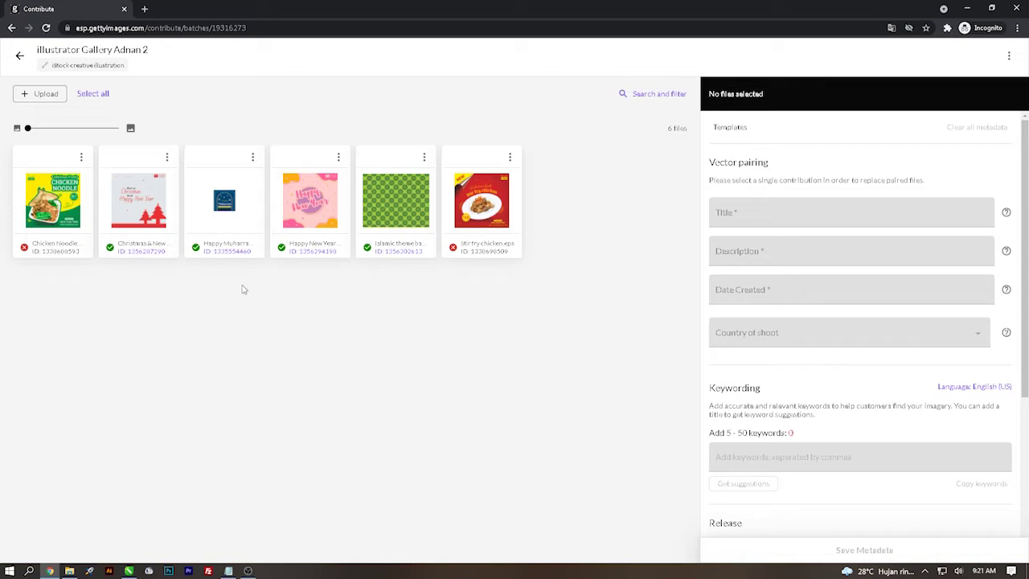
# - Upload Happy New Year.eps and Happy New Year.jpg from the desktop to the illustration batch
pyautogui.click(36, 94)
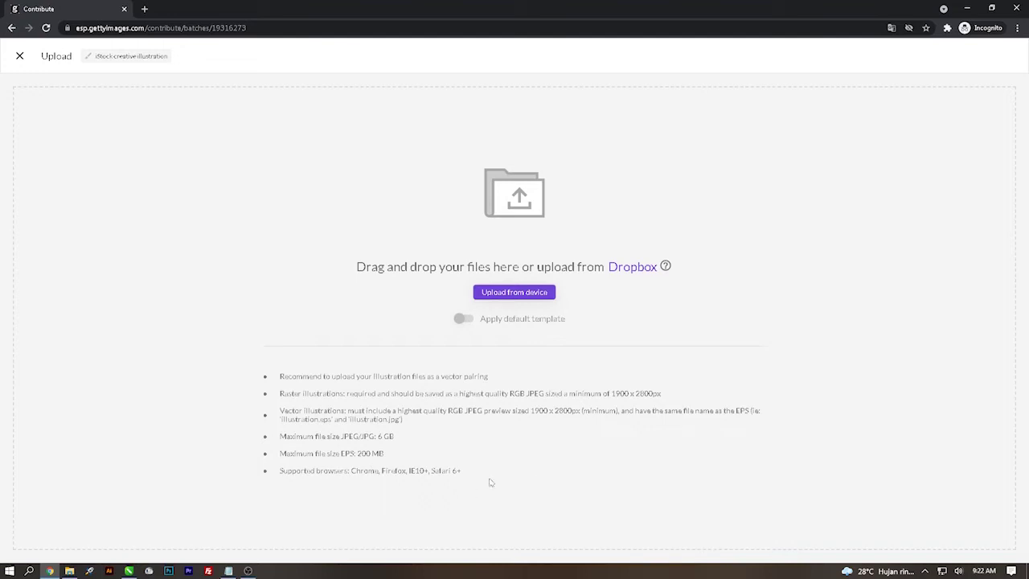
pyautogui.click(967, 8)
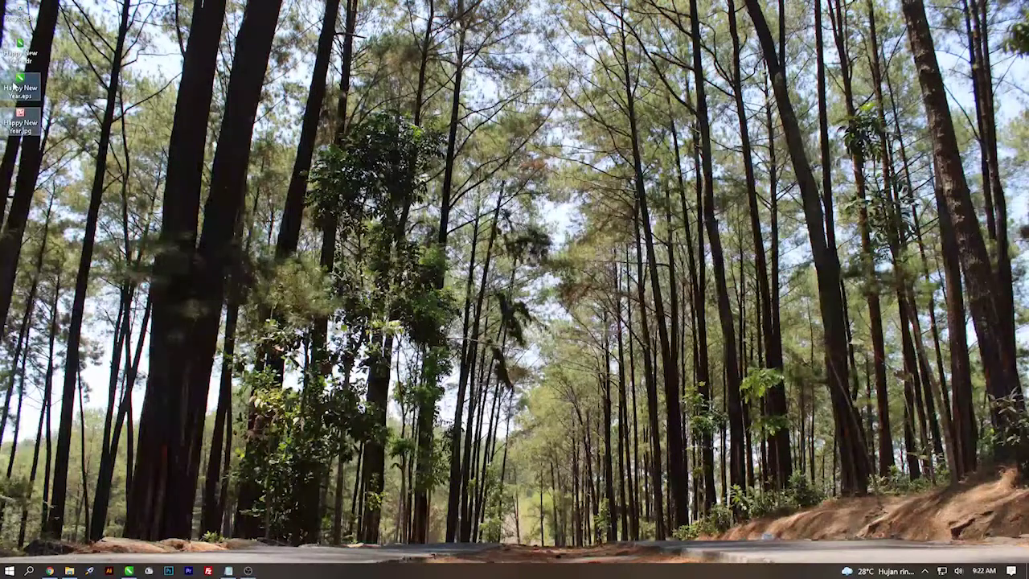
pyautogui.moveTo(18, 87); pyautogui.dragTo(329, 283)
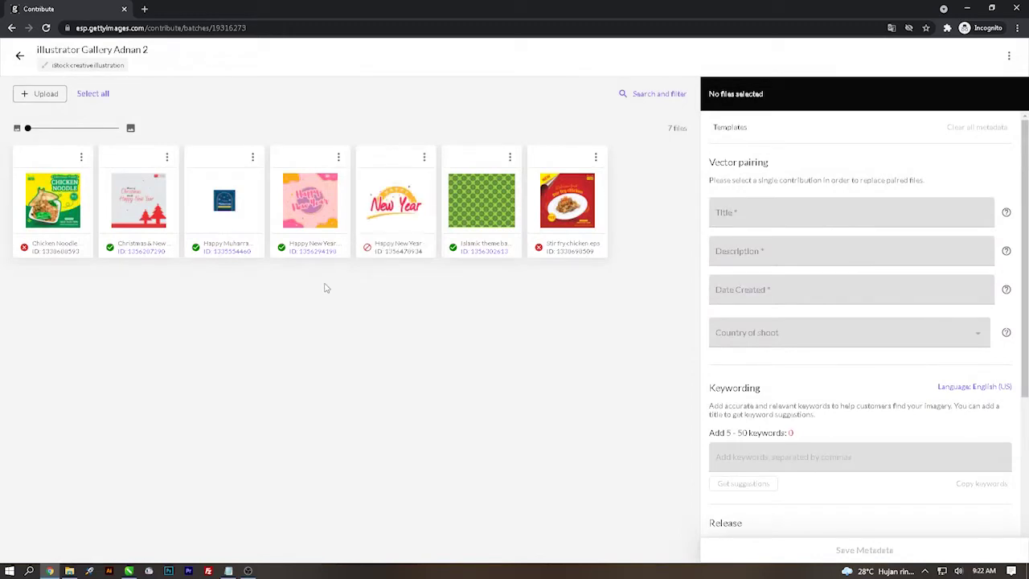
# - Enter "New year greetings" as both title and description of the uploaded Happy New Year illustration
pyautogui.click(407, 220)
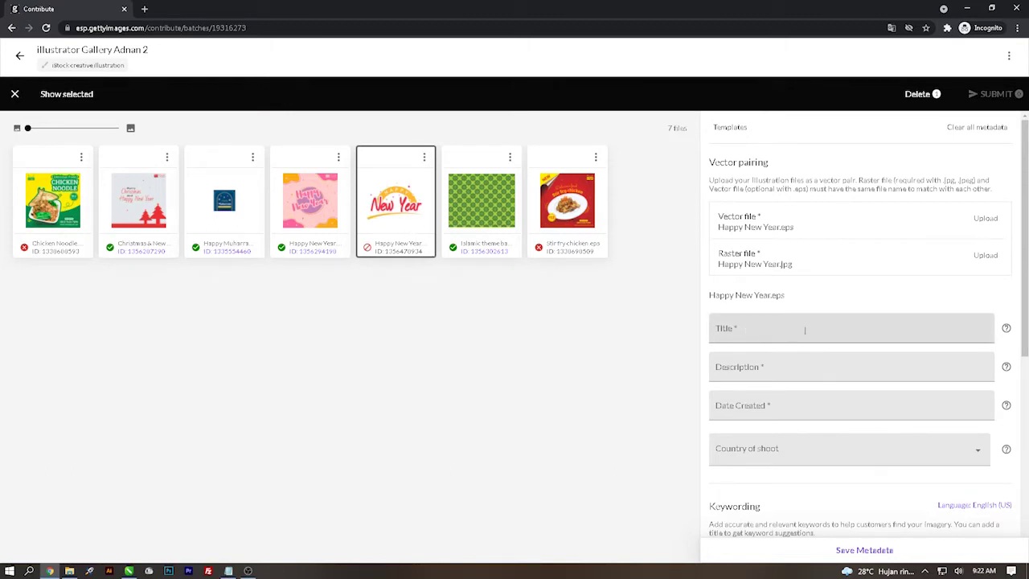
pyautogui.hotkey('alt', 'Tab')
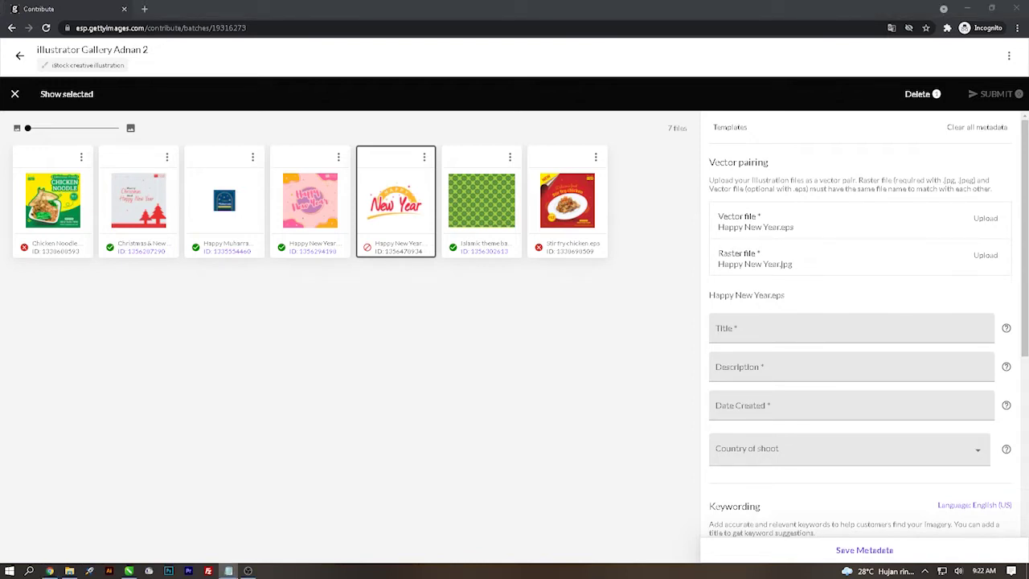
pyautogui.click(758, 331)
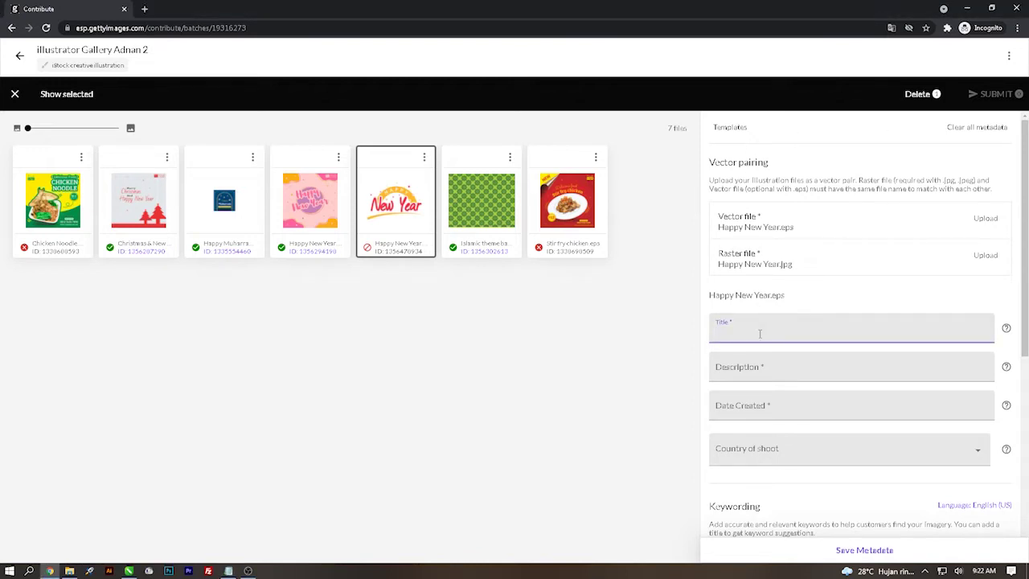
pyautogui.write('New year greetings')
pyautogui.click(759, 369)
pyautogui.write('New year greetings')
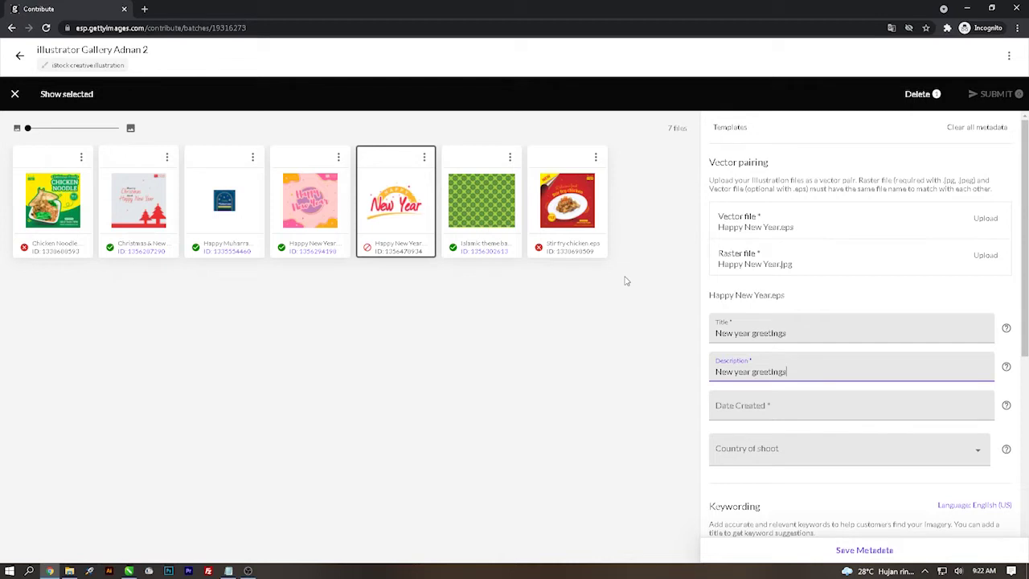
# - Copy the creation date 11/30/2021 00:00:00 +0000 from the Islamic theme background file into the Happy New Year file's Date Created
pyautogui.click(479, 224)
pyautogui.moveTo(834, 483); pyautogui.dragTo(710, 492)
pyautogui.rightClick(747, 488)
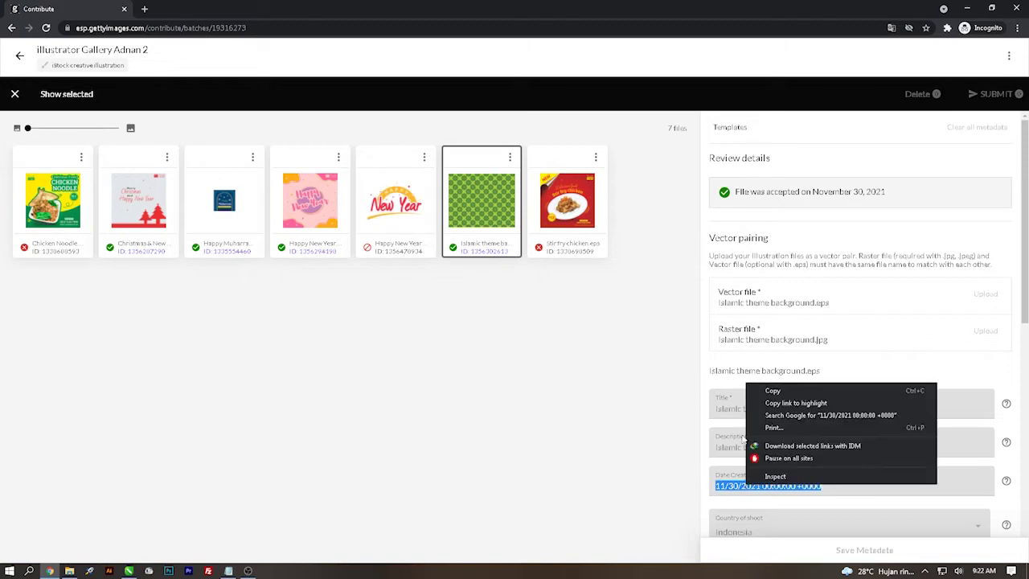
pyautogui.click(743, 393)
pyautogui.click(414, 251)
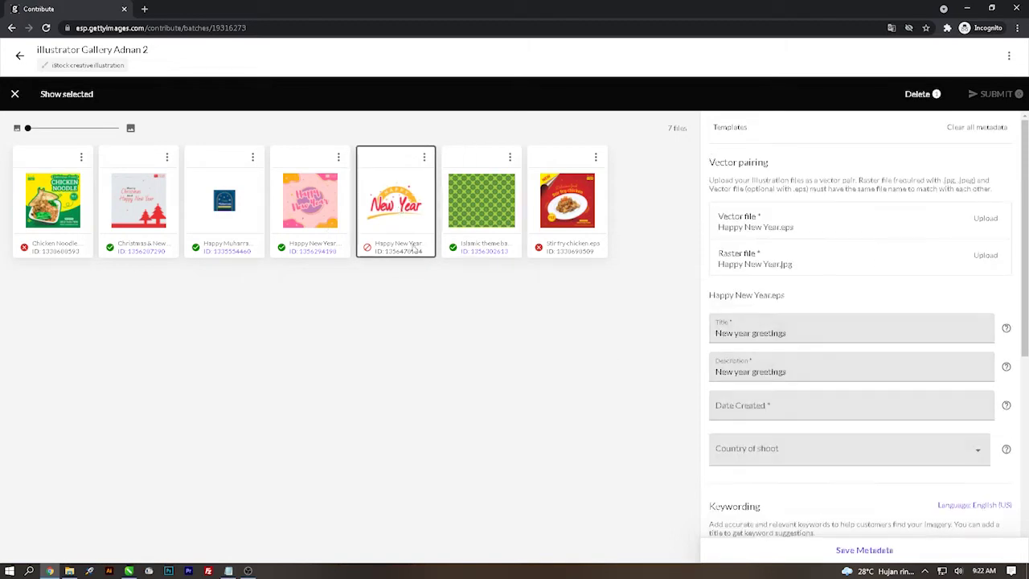
pyautogui.click(714, 410)
pyautogui.rightClick(741, 410)
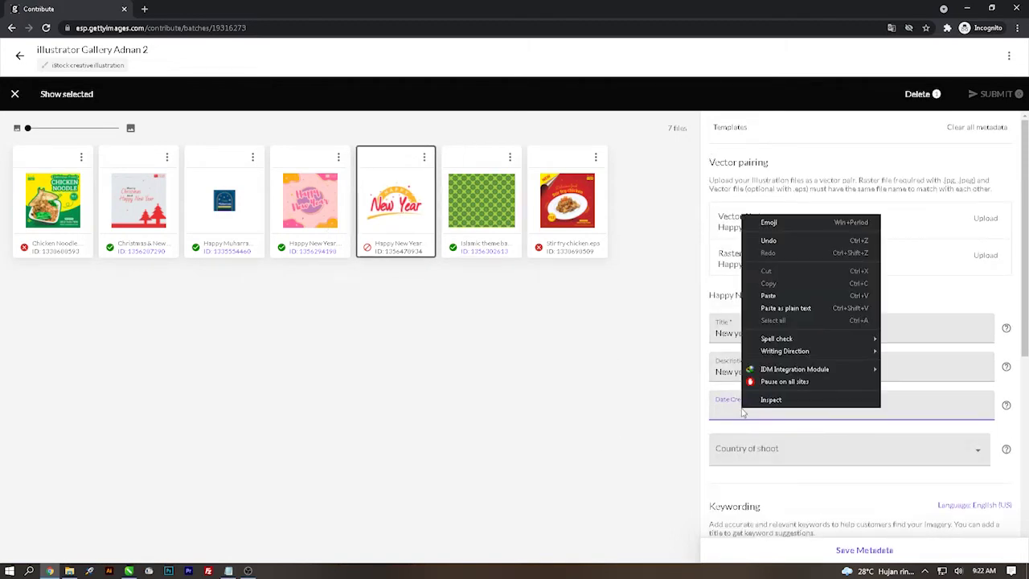
pyautogui.click(767, 296)
# - Set the Happy New Year illustration's country of shoot to Indonesia
pyautogui.click(749, 455)
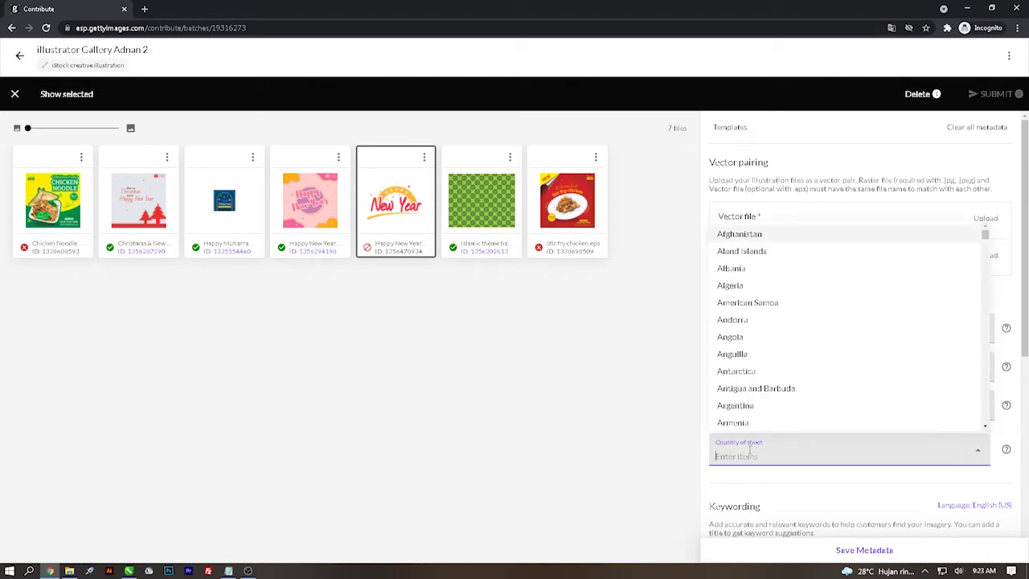
pyautogui.write('INDO')
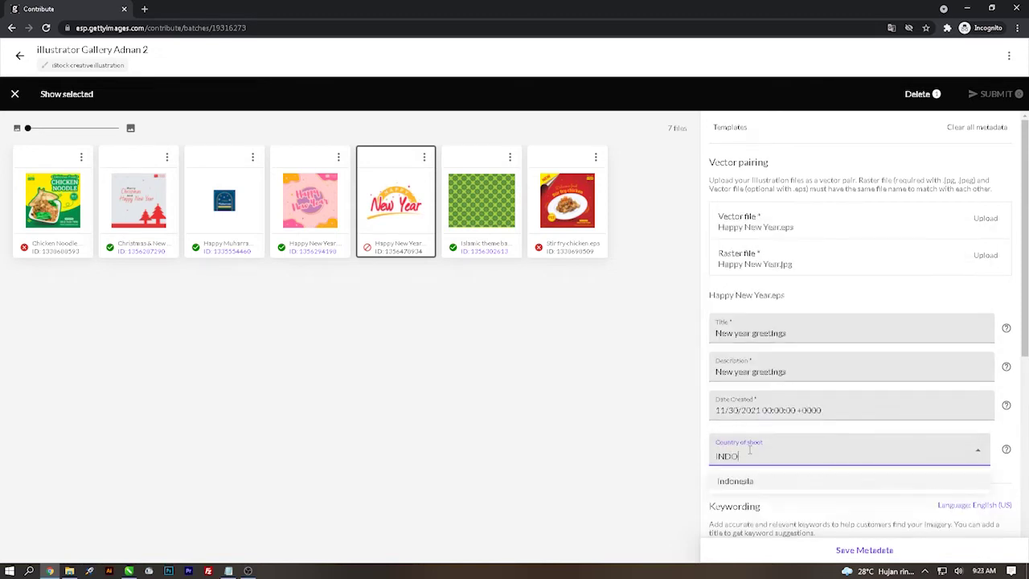
pyautogui.click(749, 483)
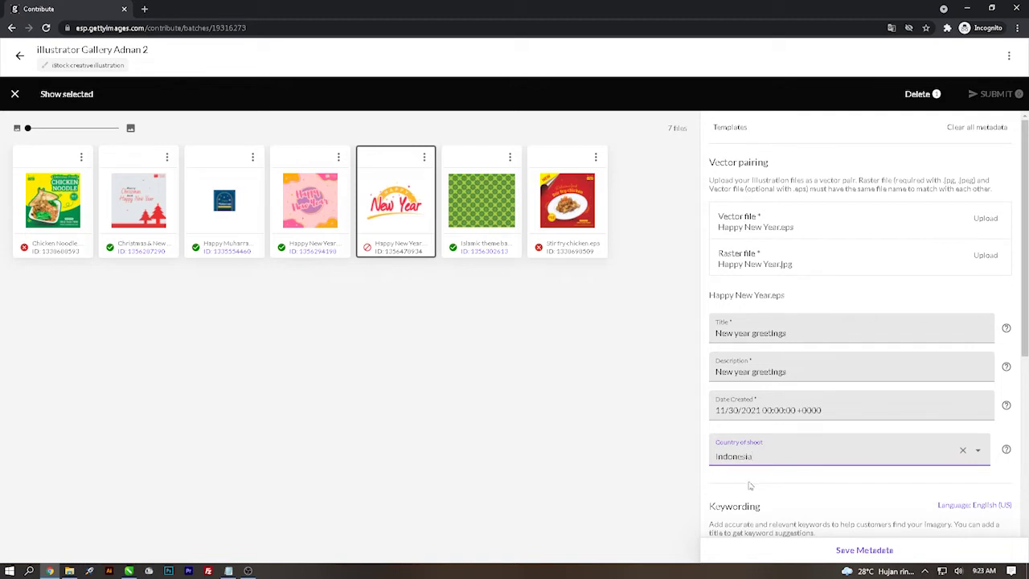
# - Get keyword suggestions for the illustration and choose Vector, Illustration, Design, Greeting Card, Poster, Typescript, Text and Logo
pyautogui.scroll(-4, 788, 434)
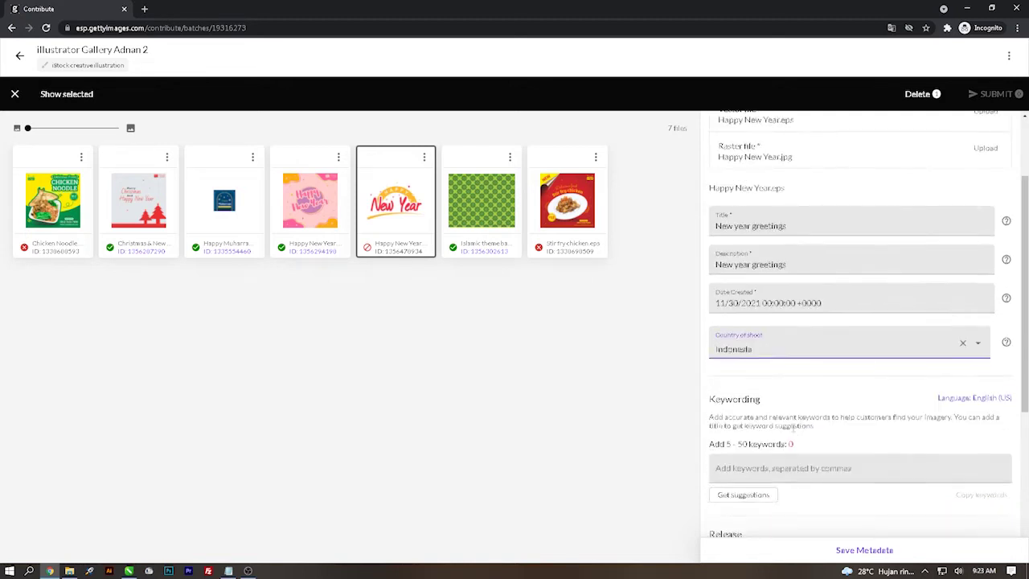
pyautogui.scroll(1, 770, 374)
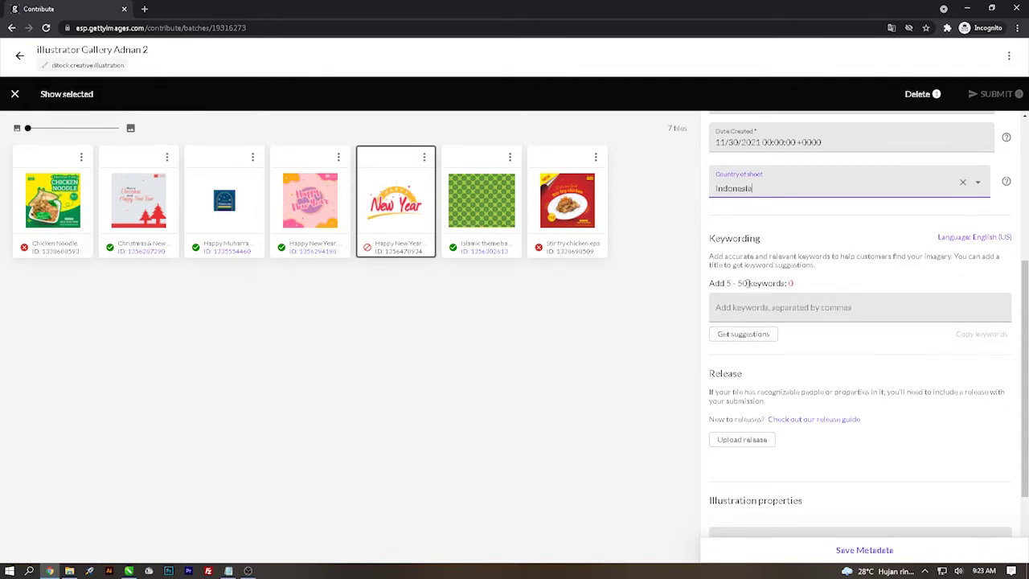
pyautogui.click(746, 334)
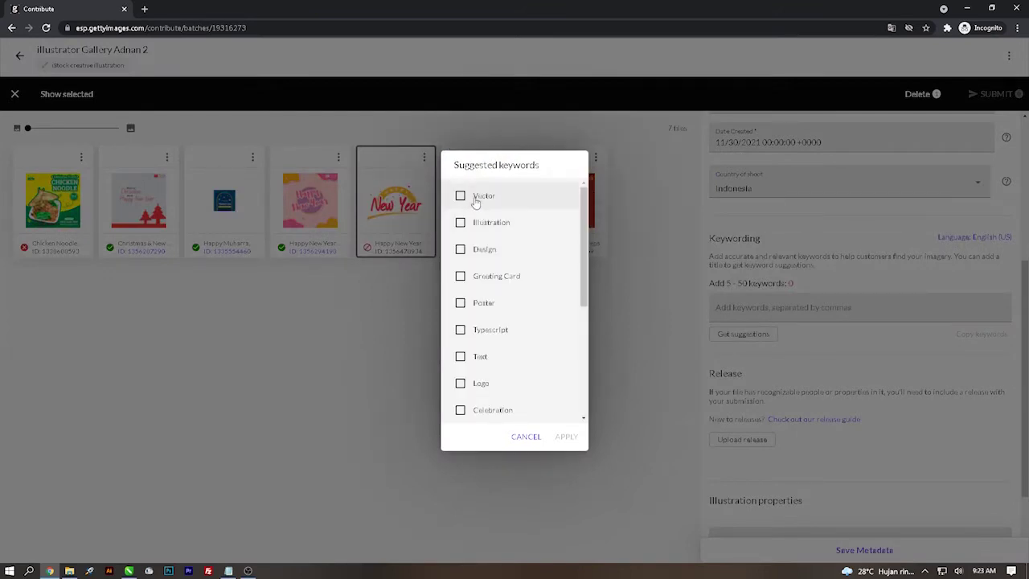
pyautogui.click(475, 199)
pyautogui.click(475, 225)
pyautogui.click(475, 252)
pyautogui.click(476, 278)
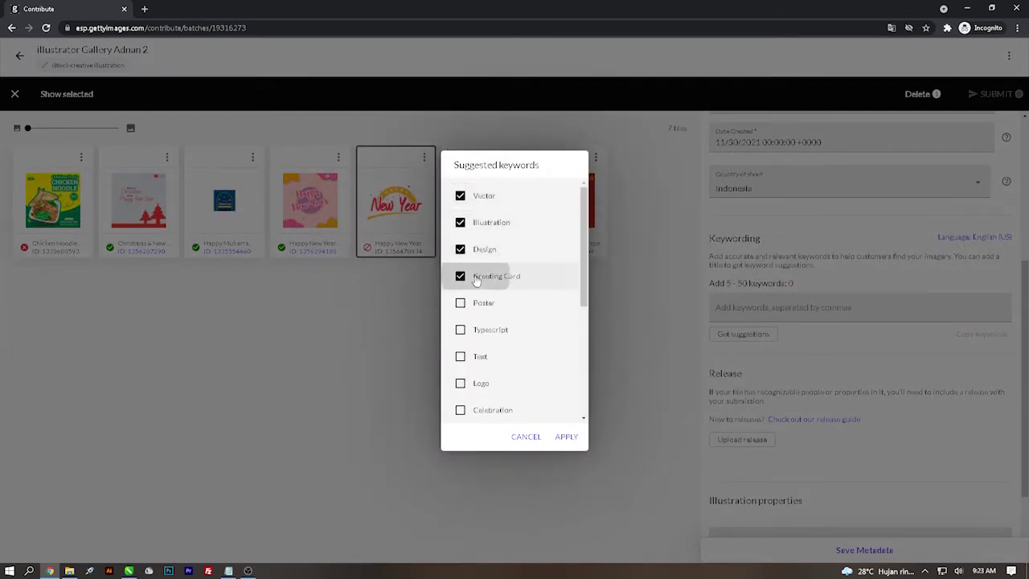
pyautogui.click(474, 304)
pyautogui.click(474, 332)
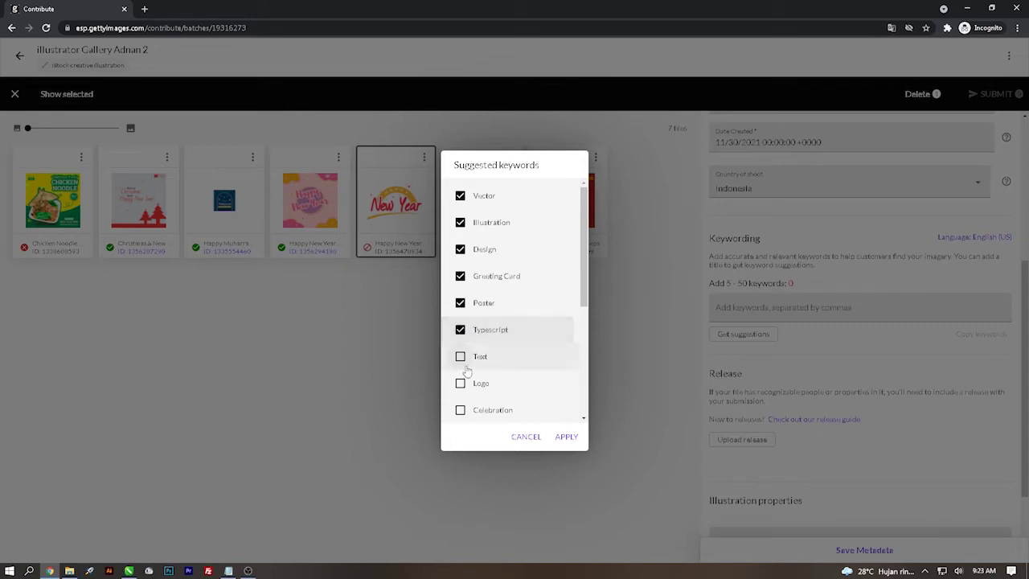
pyautogui.click(467, 367)
pyautogui.click(471, 392)
# - Add Celebration, Decoration, New Year Card, Calligraphy, Holiday - Event and Banner - Sign to the chosen suggestions and apply the keywords
pyautogui.scroll(-1, 471, 392)
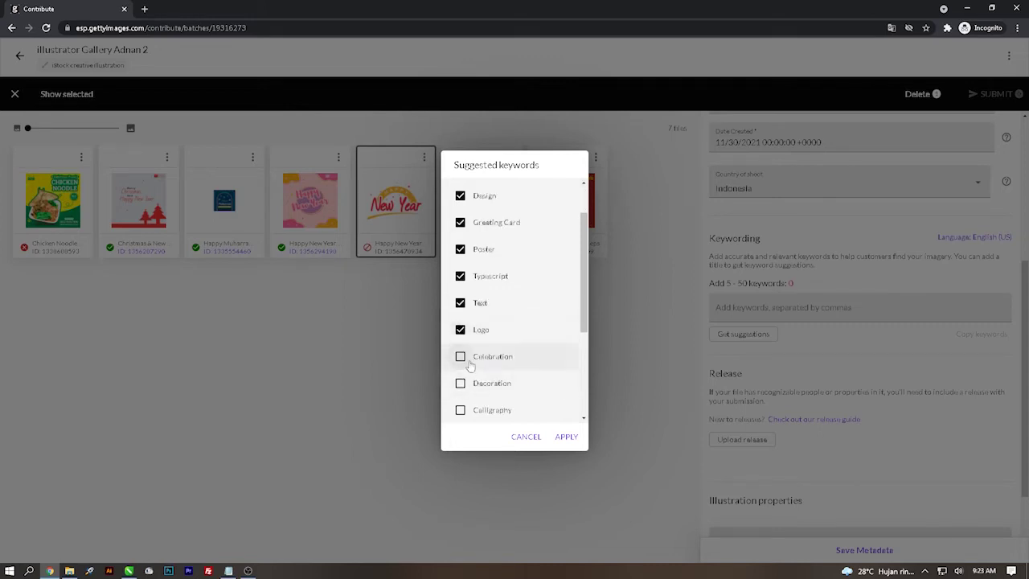
pyautogui.click(461, 357)
pyautogui.click(462, 384)
pyautogui.scroll(-1, 463, 383)
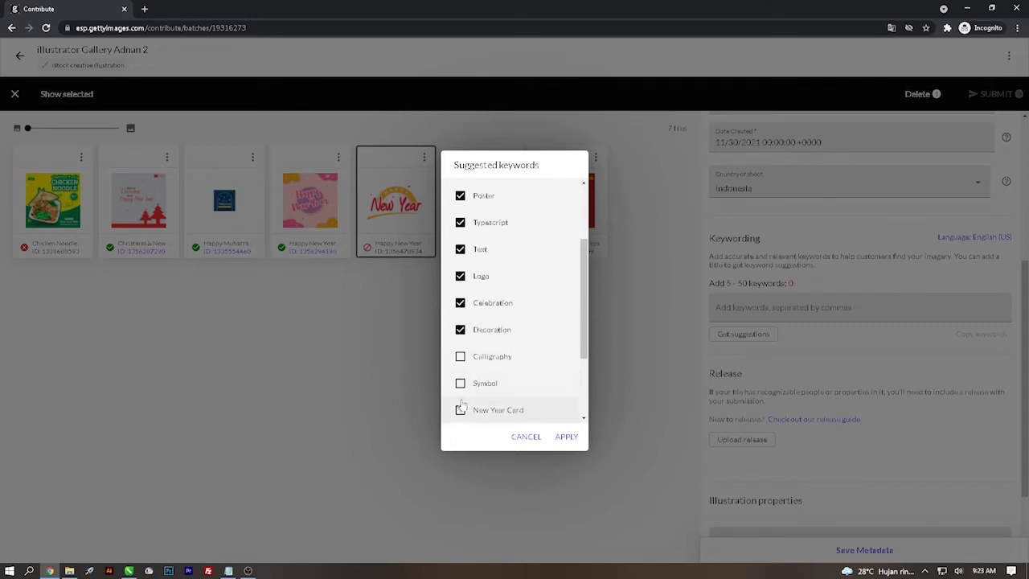
pyautogui.click(460, 410)
pyautogui.scroll(-1, 460, 402)
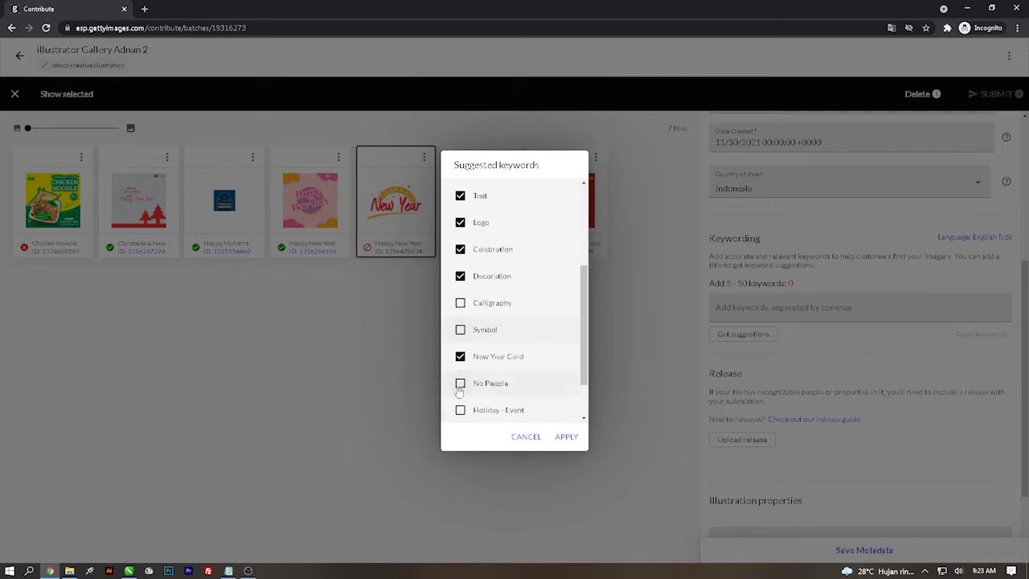
pyautogui.click(460, 303)
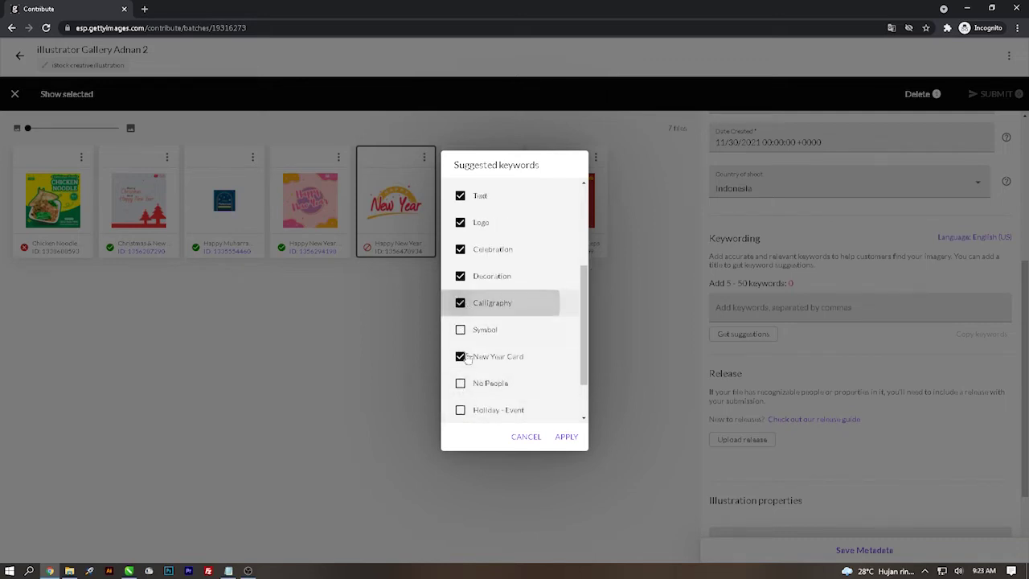
pyautogui.scroll(-1, 463, 371)
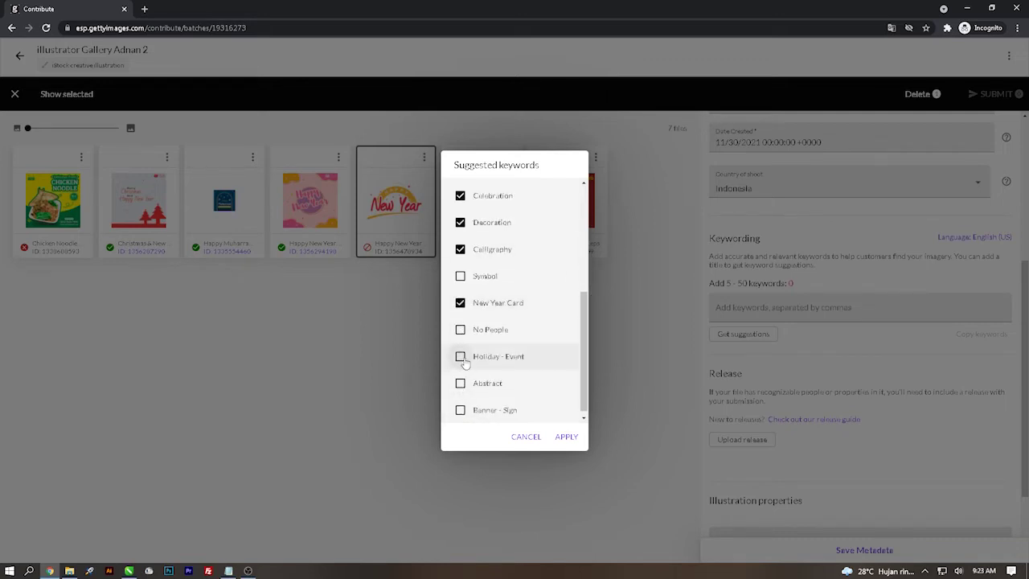
pyautogui.click(461, 358)
pyautogui.scroll(-1, 466, 394)
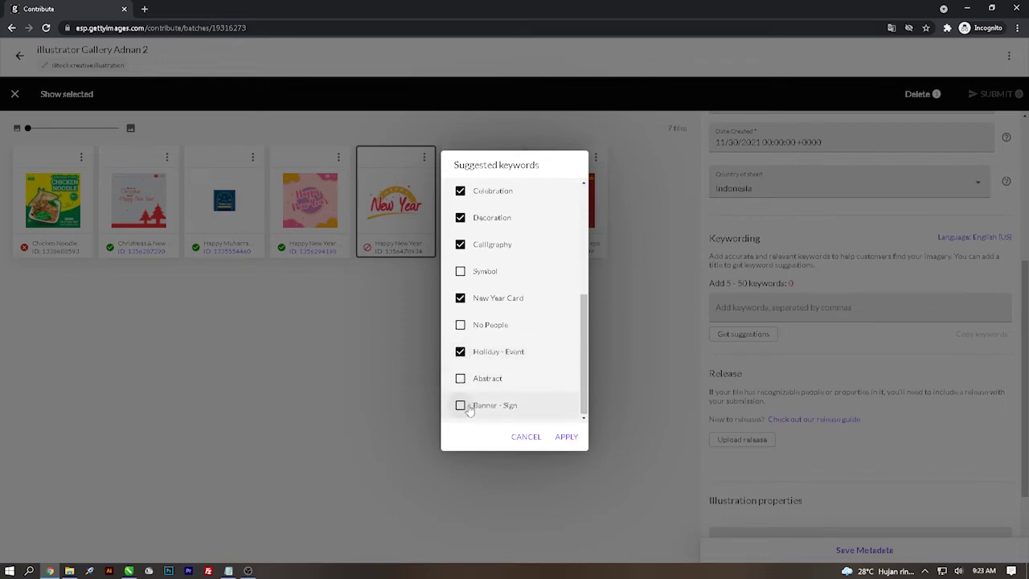
pyautogui.click(461, 406)
pyautogui.click(565, 438)
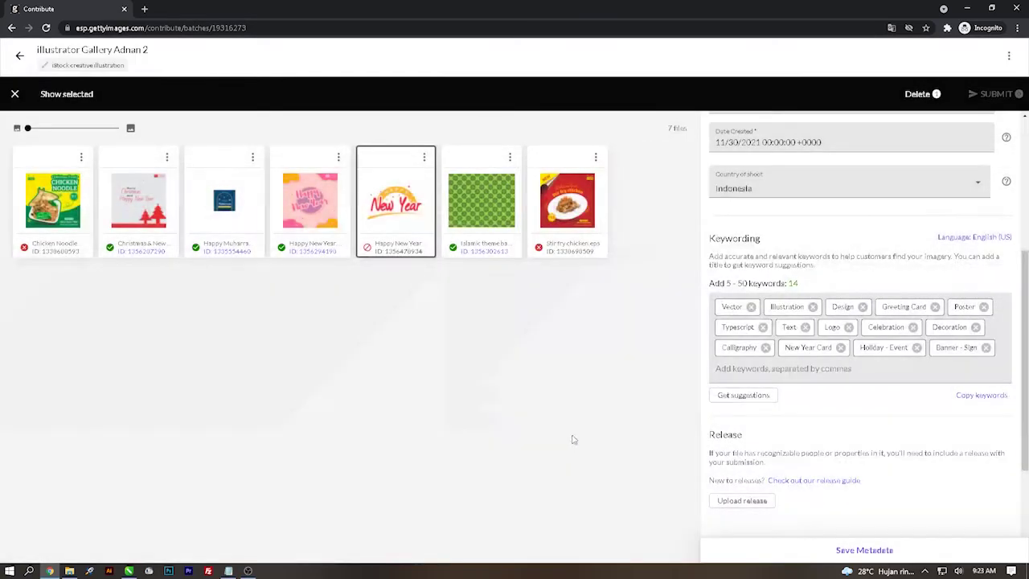
# - Save the Happy New Year illustration's metadata and submit the file for review, confirming the submission
pyautogui.scroll(-2, 802, 392)
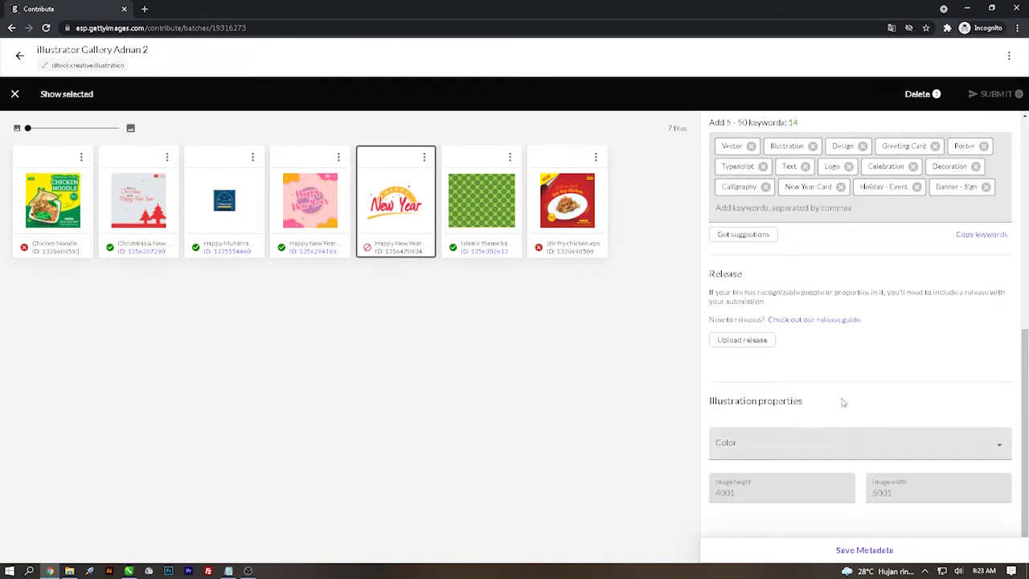
pyautogui.scroll(5, 755, 344)
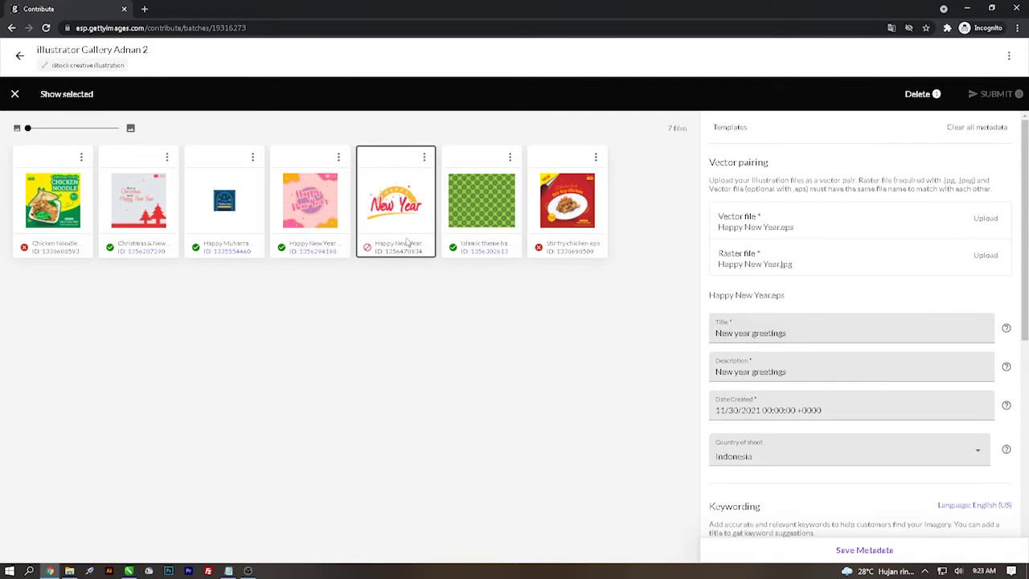
pyautogui.click(866, 555)
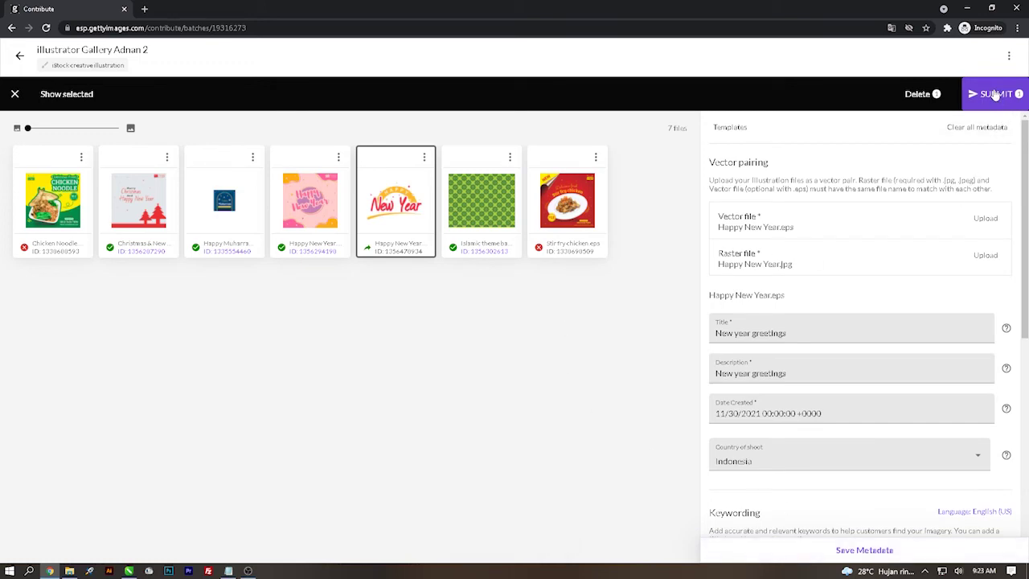
pyautogui.click(995, 95)
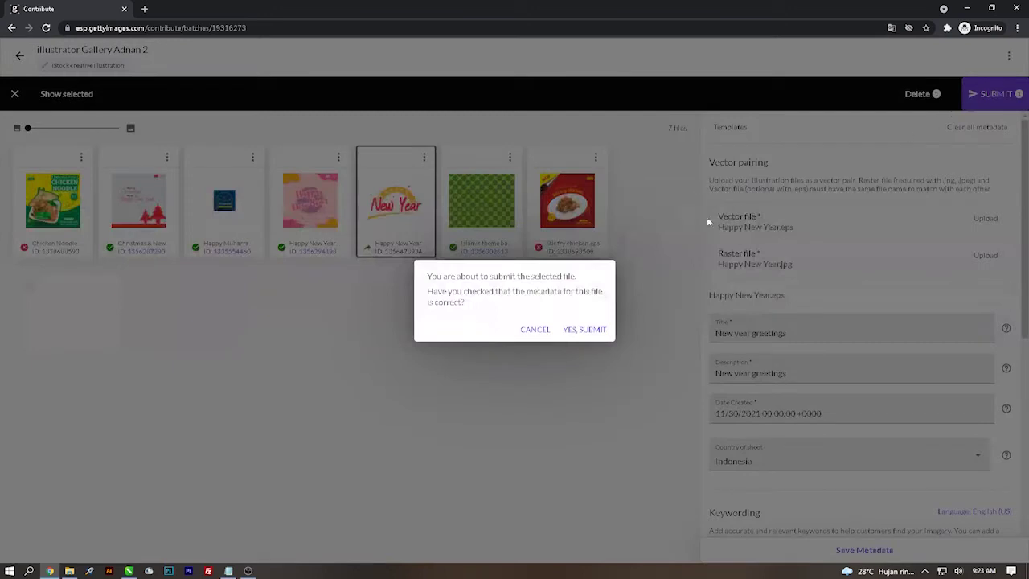
pyautogui.click(575, 336)
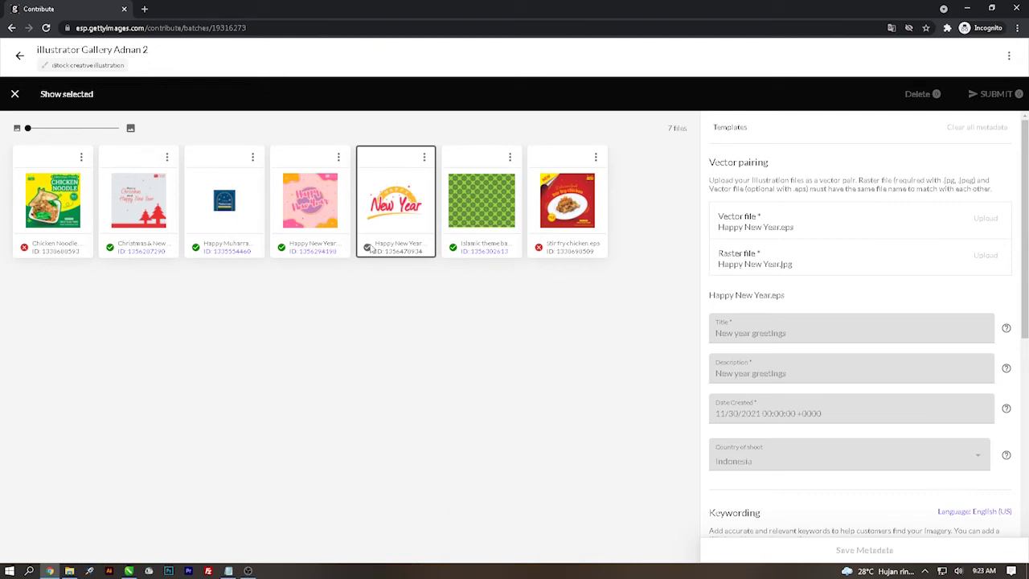
# - Open the Happy New Year illustration's public iStock page from its batch entry and view the artwork preview enlarged
pyautogui.moveTo(371, 250)
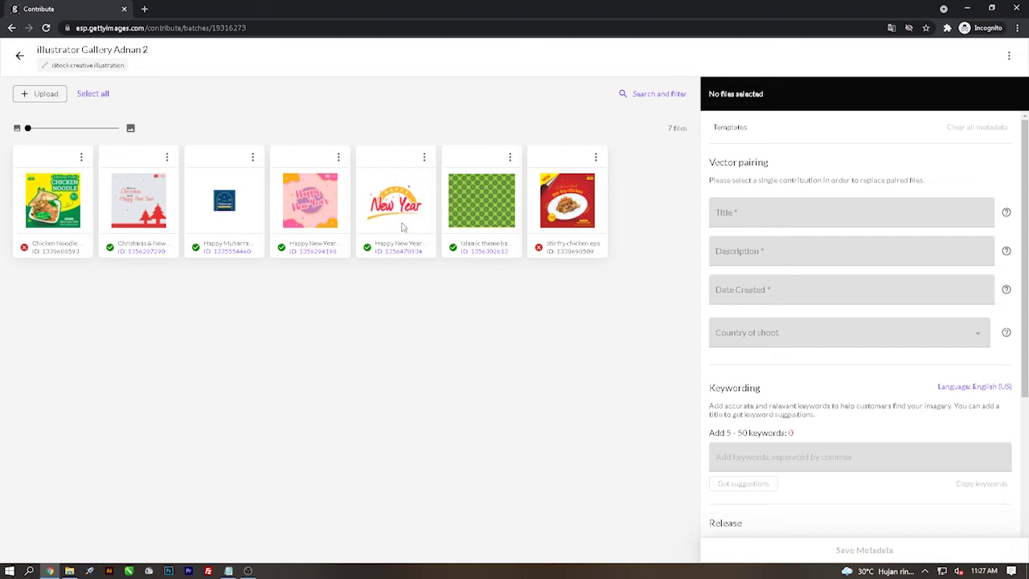
pyautogui.click(403, 251)
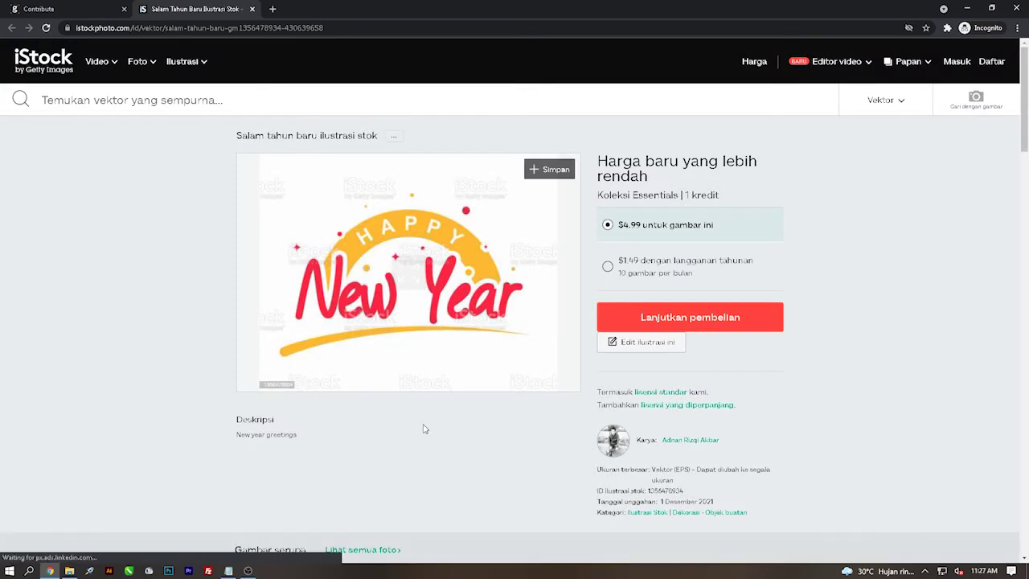
pyautogui.click(416, 276)
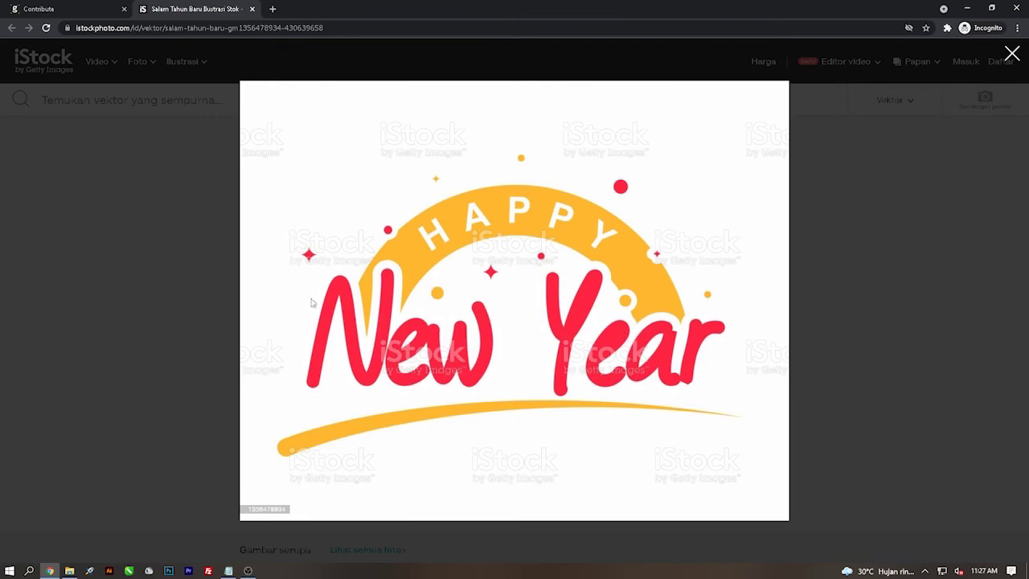
pyautogui.click(140, 322)
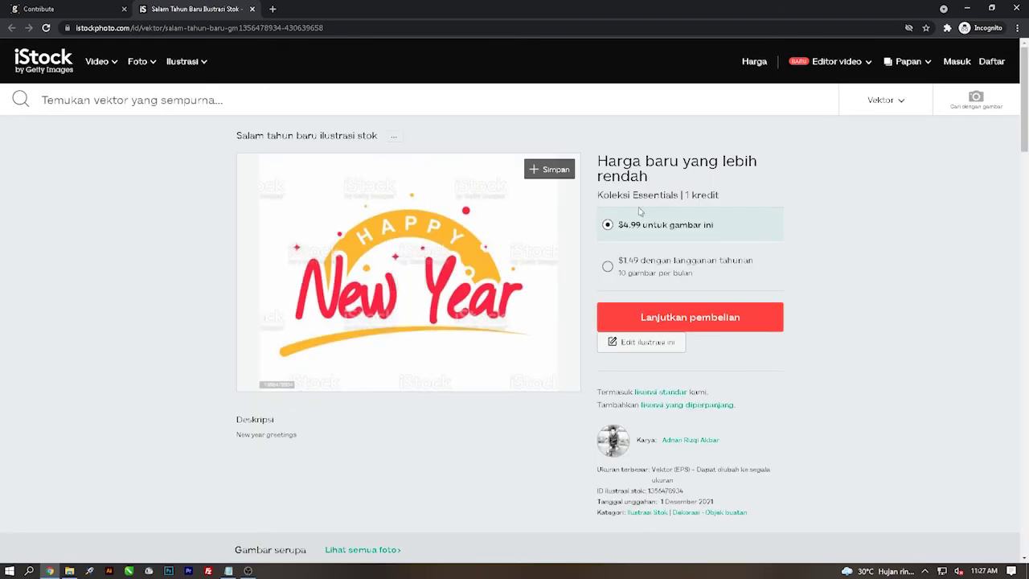